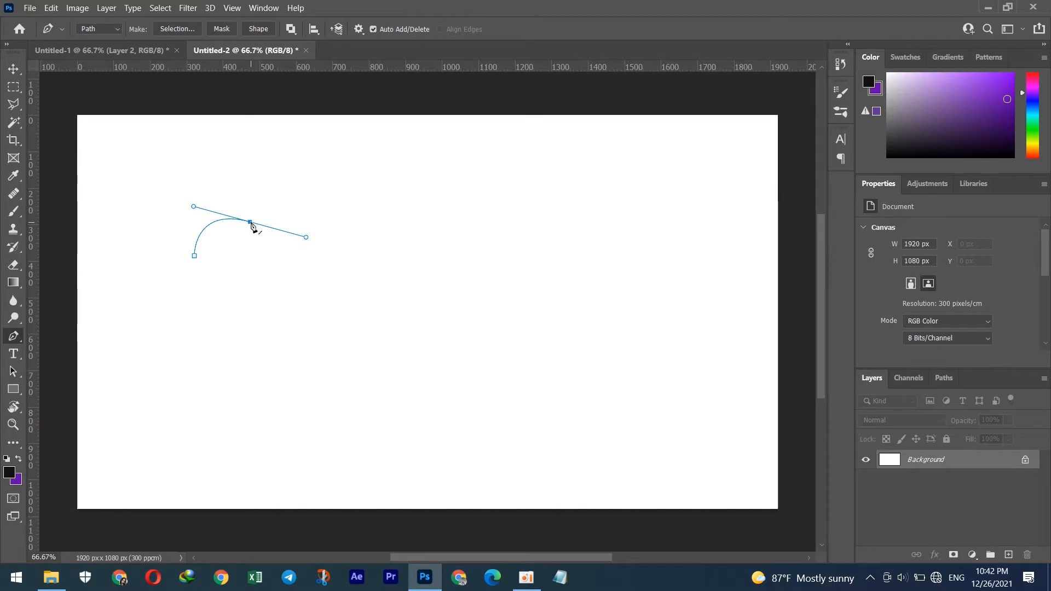
Extend the Pen path from the head curve down the bird's nape and back with two curved anchor points
click(250, 222)
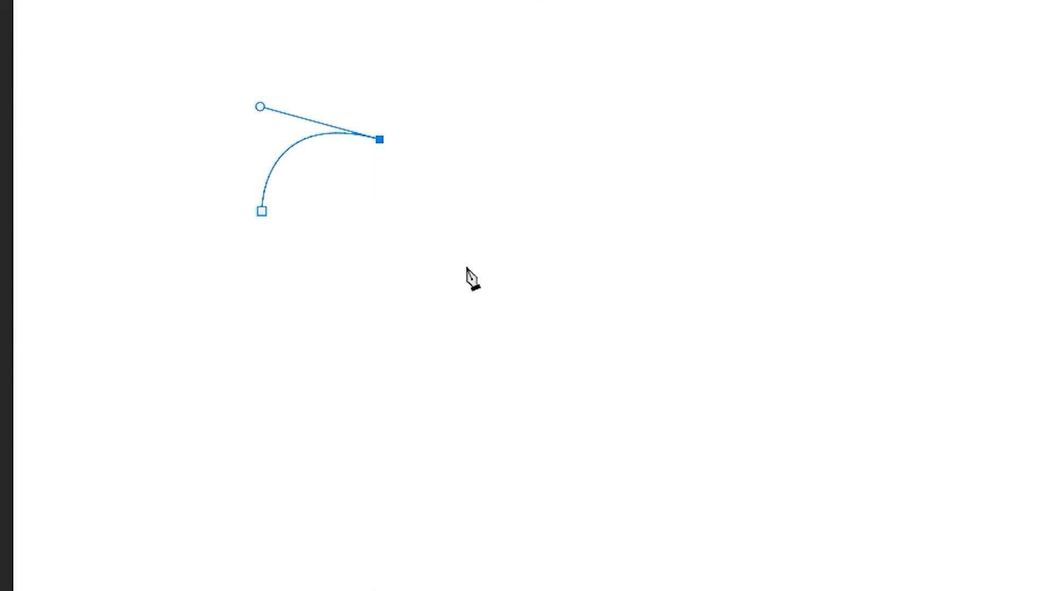
click(465, 267)
drag(466, 268, 497, 376)
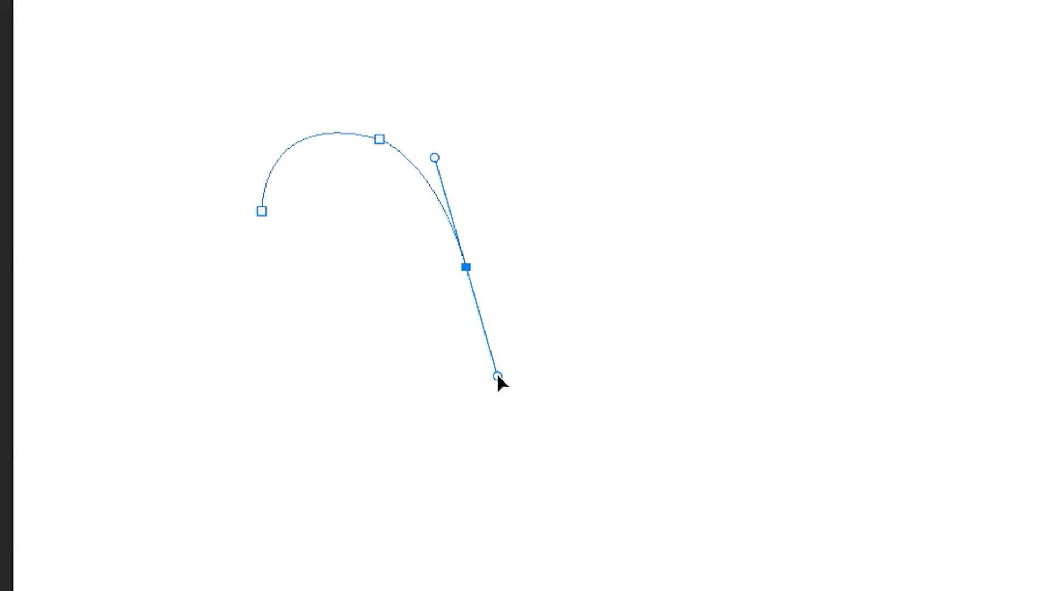
click(466, 269)
click(700, 541)
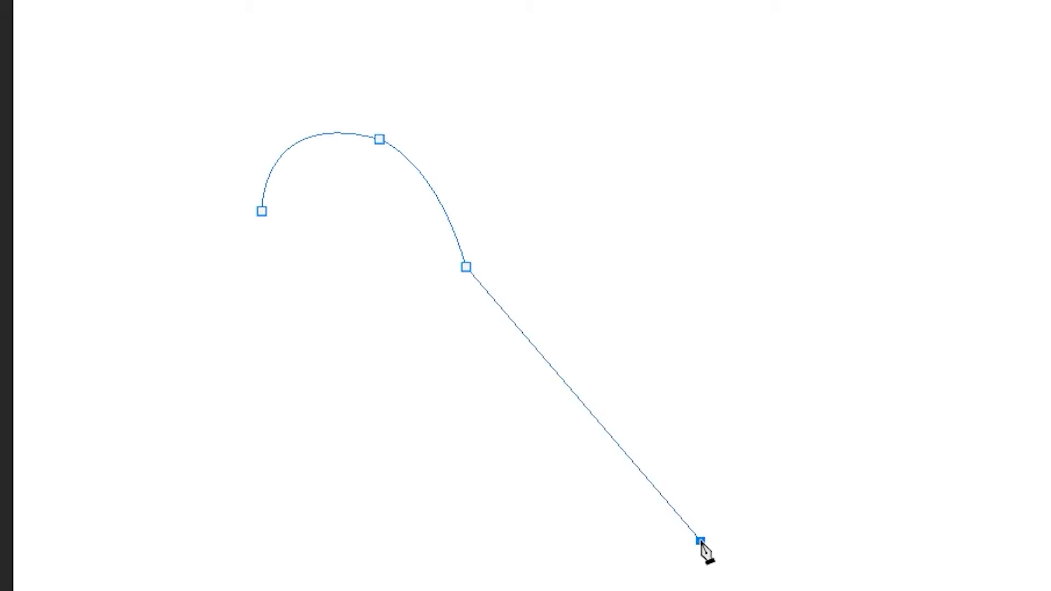
drag(699, 541, 711, 590)
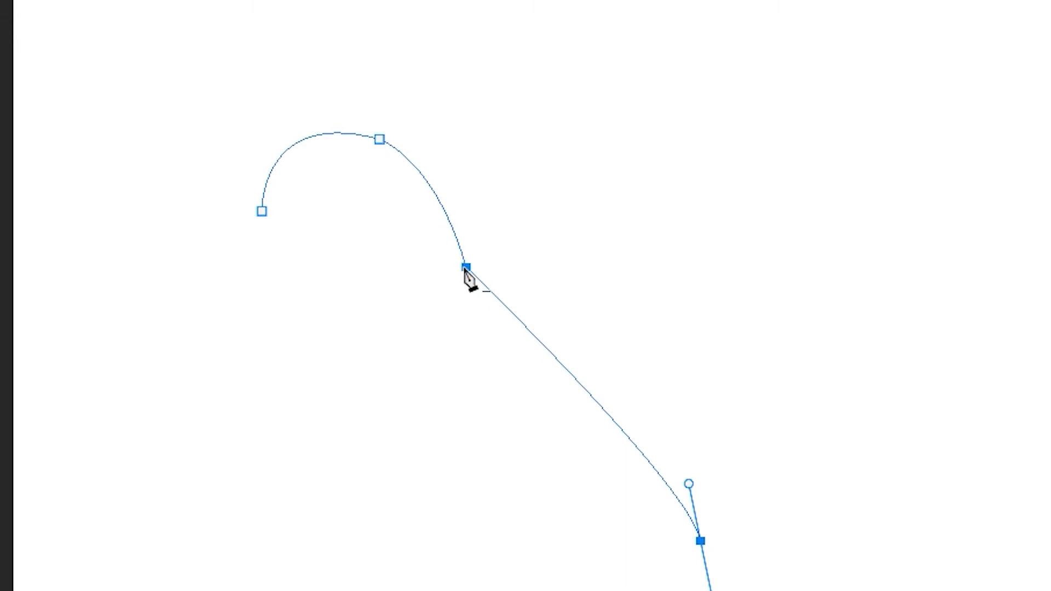
Add an anchor point midway along the back and shift it and the nape point outward to round the outline
click(554, 356)
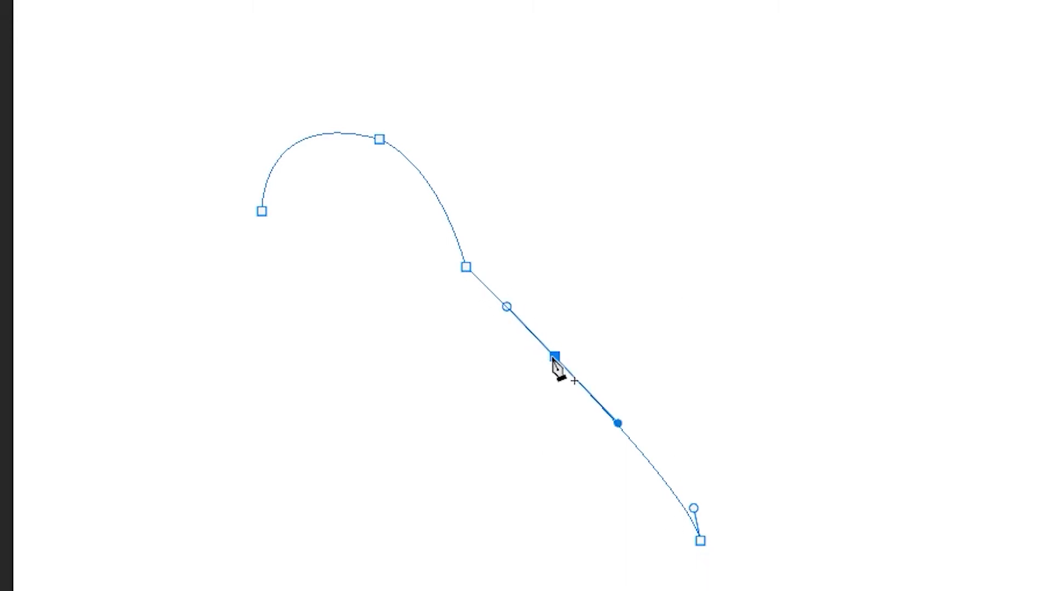
drag(555, 356, 572, 344)
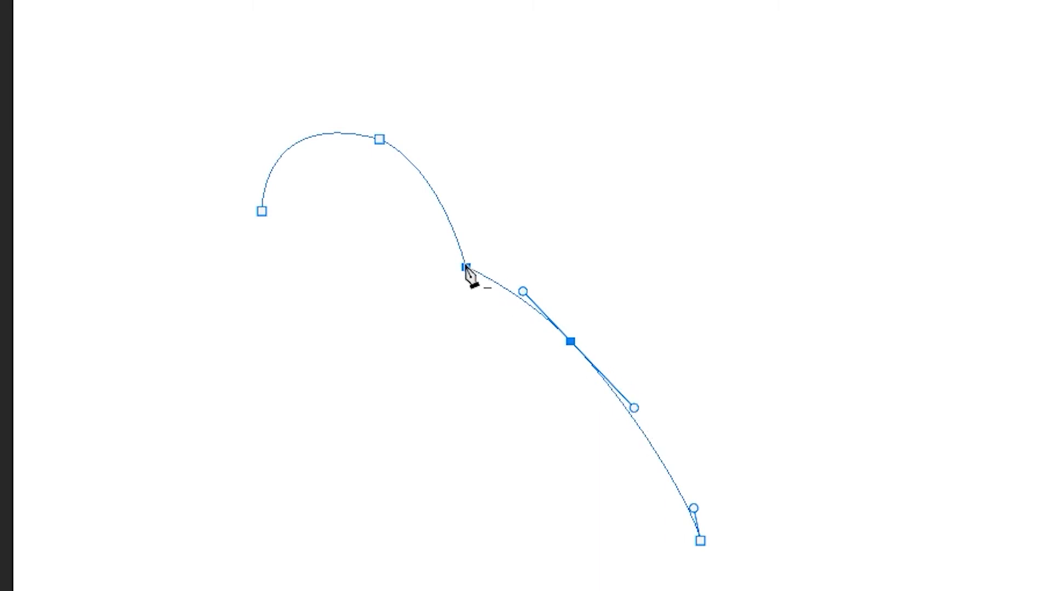
drag(465, 266, 481, 260)
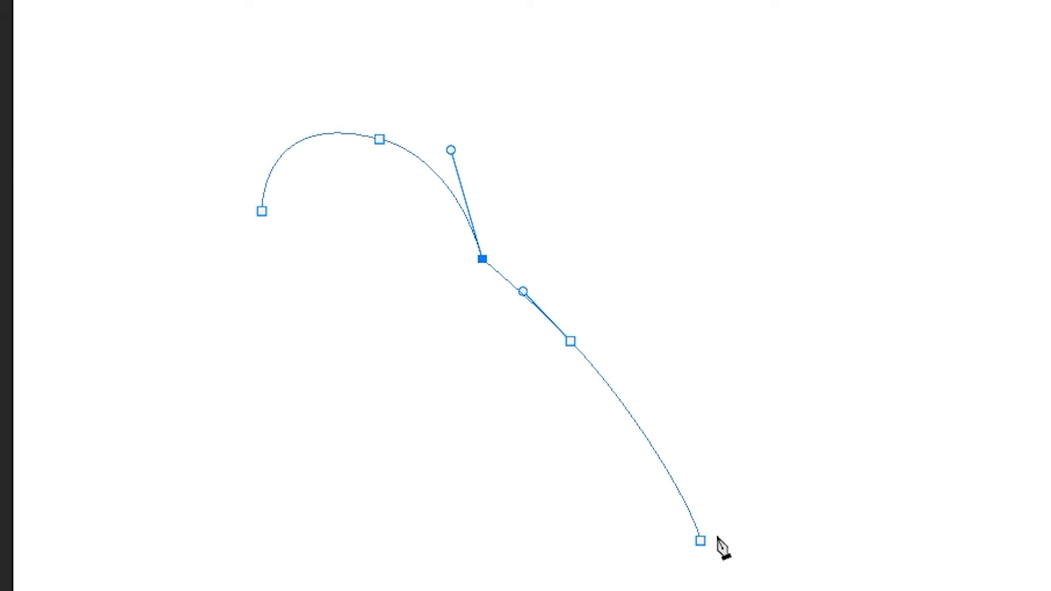
click(646, 438)
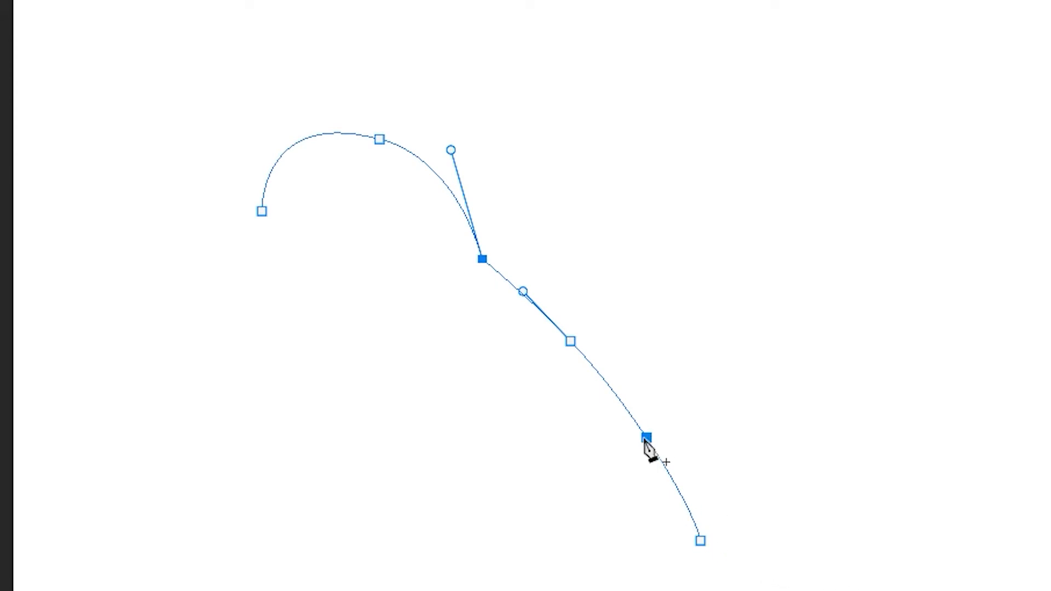
click(646, 438)
Continue the path to the tail tip and along the belly, placing a curved lower-belly point and moving it upward
click(733, 590)
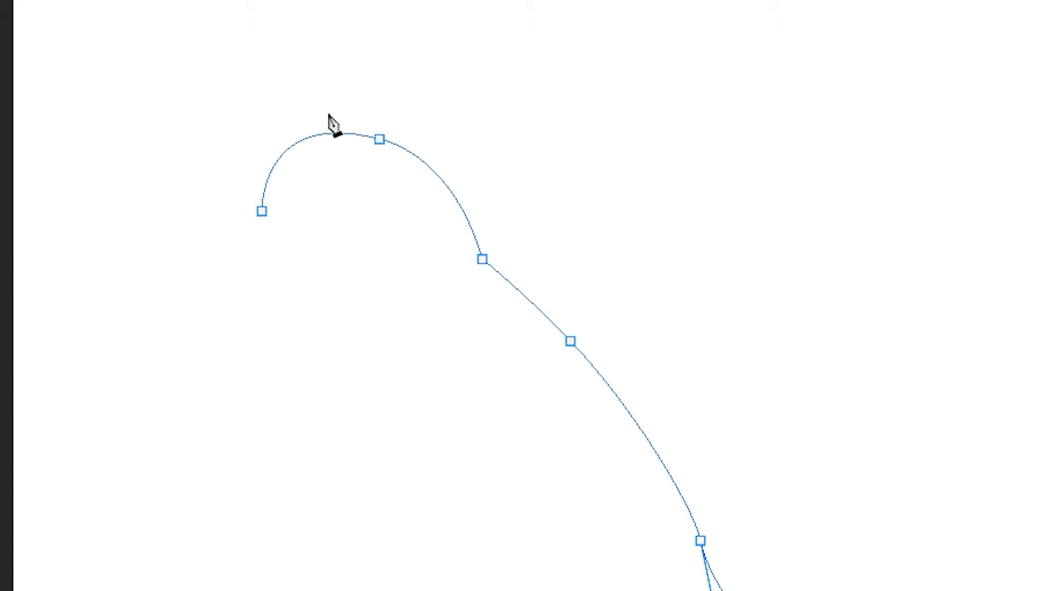
drag(459, 590, 400, 527)
drag(400, 527, 400, 527)
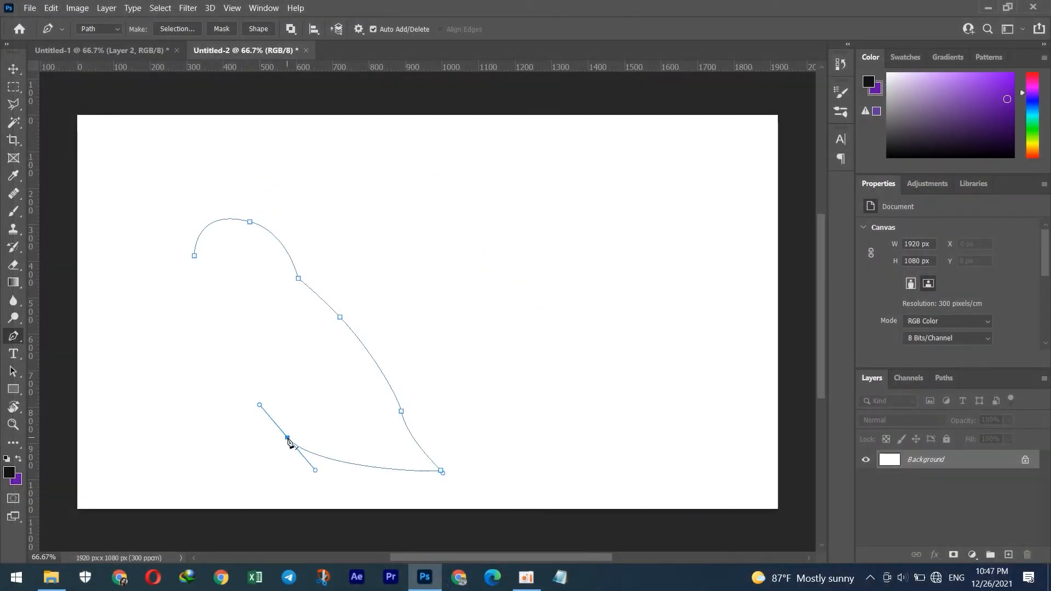
drag(288, 440, 292, 417)
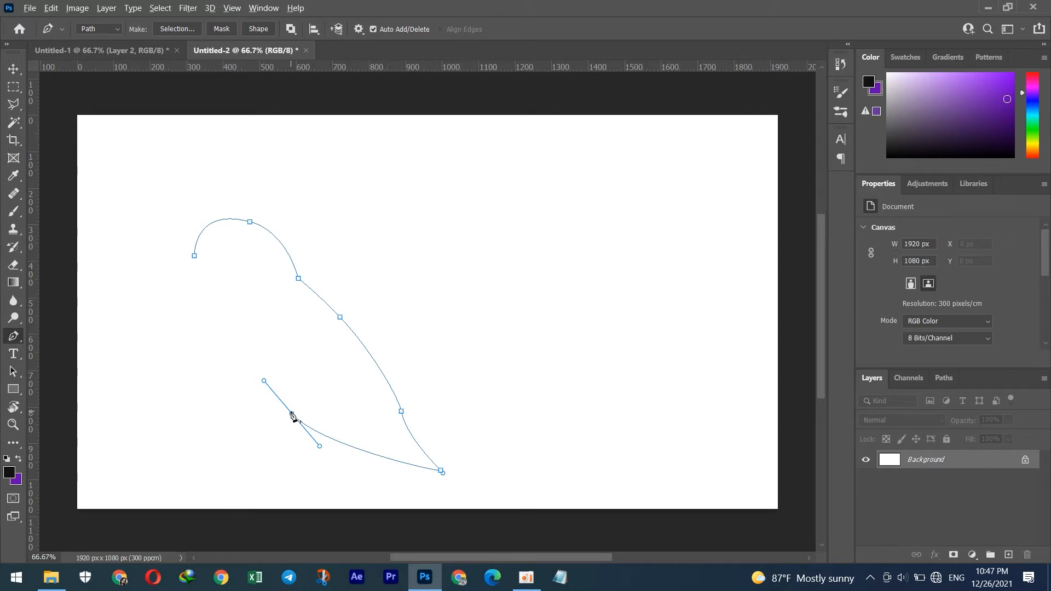
click(292, 415)
Extend the path up the breast to the throat, adding intermediate anchor points and moving them outward to round the chest
click(228, 301)
click(256, 352)
drag(257, 353, 234, 355)
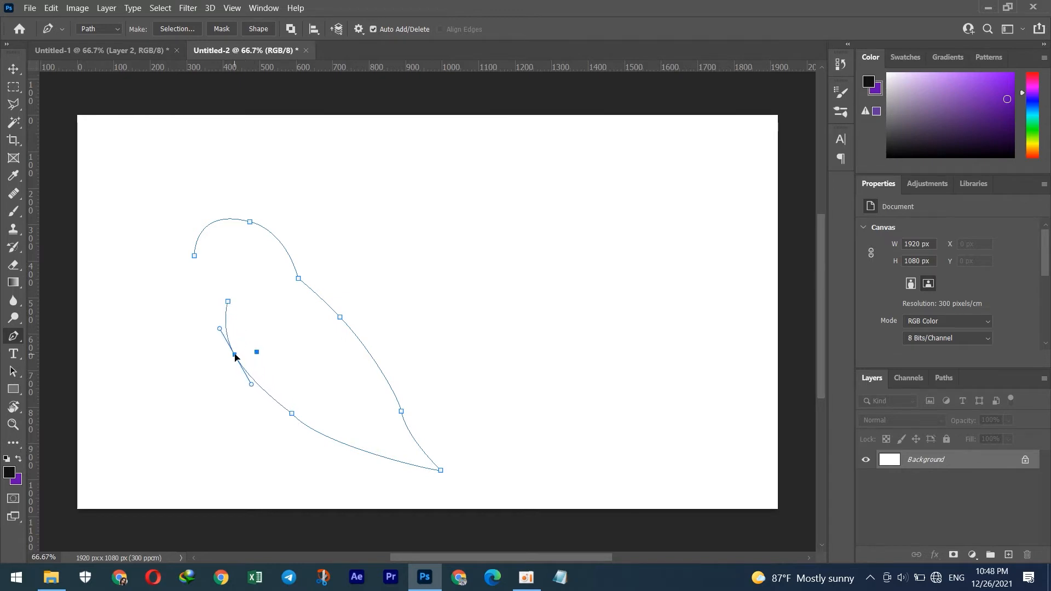
click(223, 268)
click(225, 285)
click(225, 285)
drag(227, 299, 219, 295)
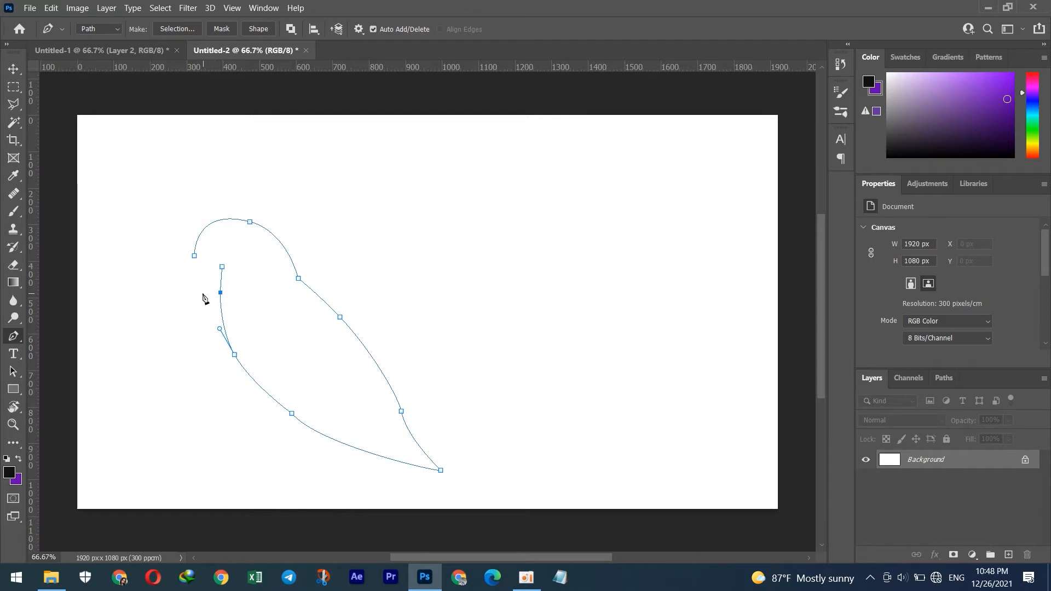
Draw the lower beak from the throat to a short pointed tip and add a point to curve its underside
mouse_move(196, 298)
mouse_down()
mouse_move(213, 304)
mouse_move(204, 300)
mouse_up()
key(ctrl+z)
click(203, 274)
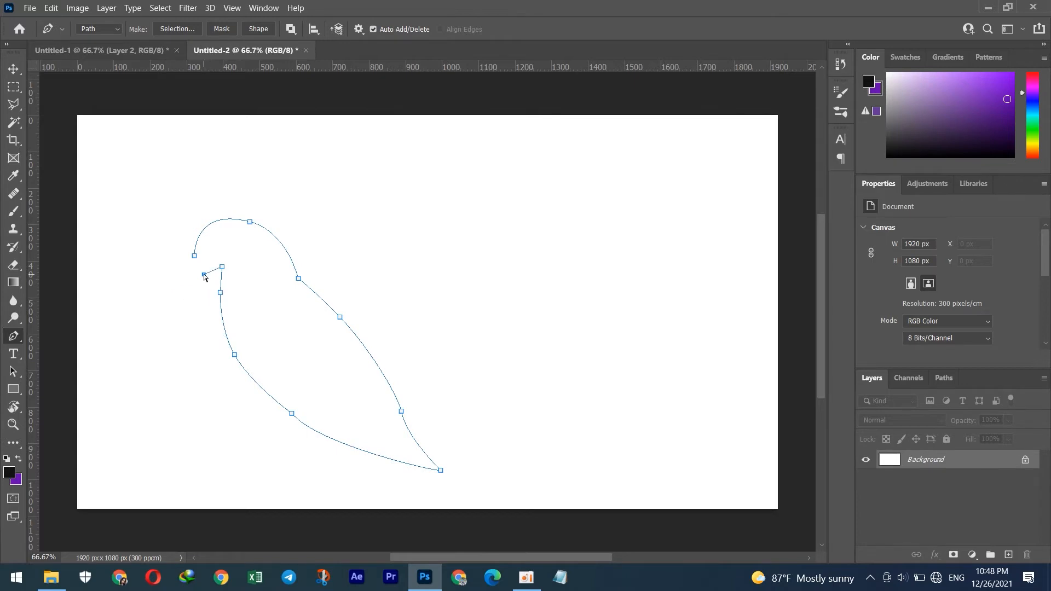
drag(213, 272, 206, 266)
ctrl+click(222, 267)
ctrl+shift+click(207, 266)
drag(209, 269, 211, 272)
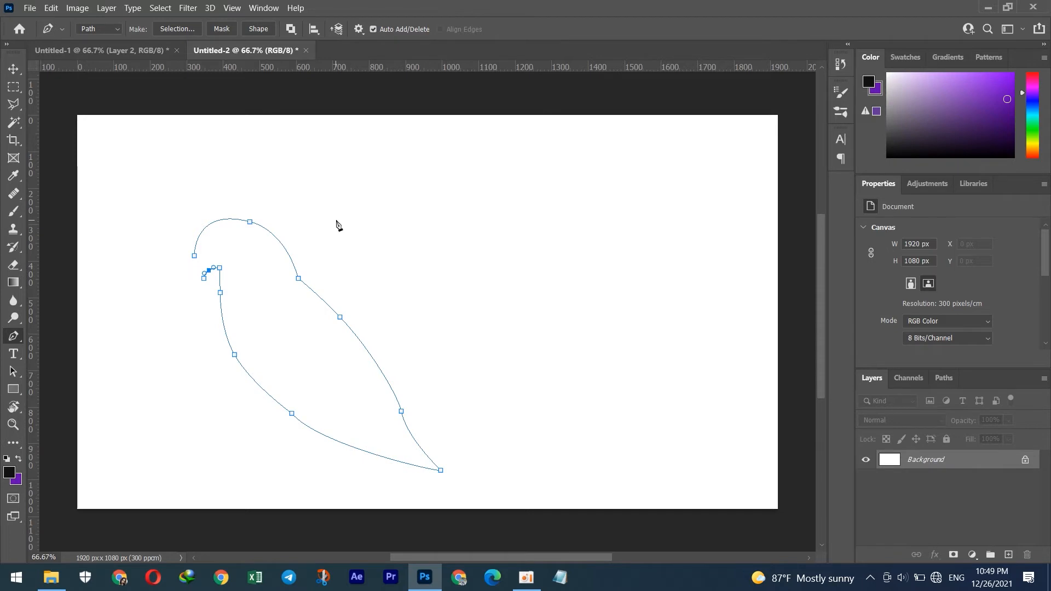
Trace the mouth opening and the top edge of the beak's base with closely spaced anchor points
key(ctrl+plus)
drag(504, 556, 442, 556)
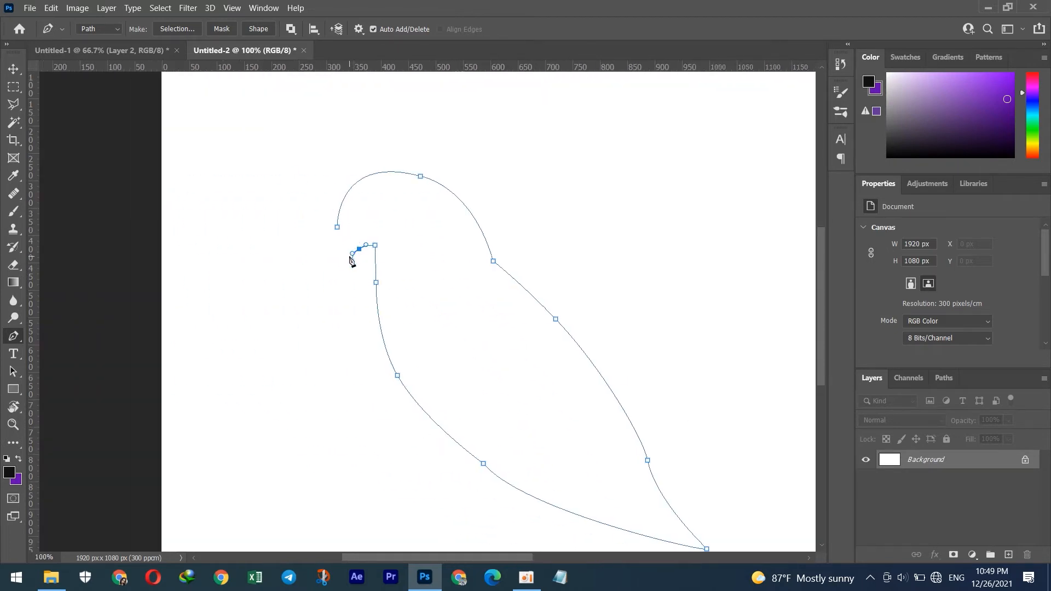
click(346, 248)
click(354, 241)
click(362, 229)
click(356, 225)
click(350, 225)
click(342, 225)
Draw the downward-hooked upper beak with anchor points to finish the bird's outline
mouse_move(336, 231)
mouse_down()
mouse_move(325, 248)
mouse_move(333, 236)
mouse_up()
ctrl+click(339, 280)
ctrl+click(328, 257)
click(341, 254)
click(344, 245)
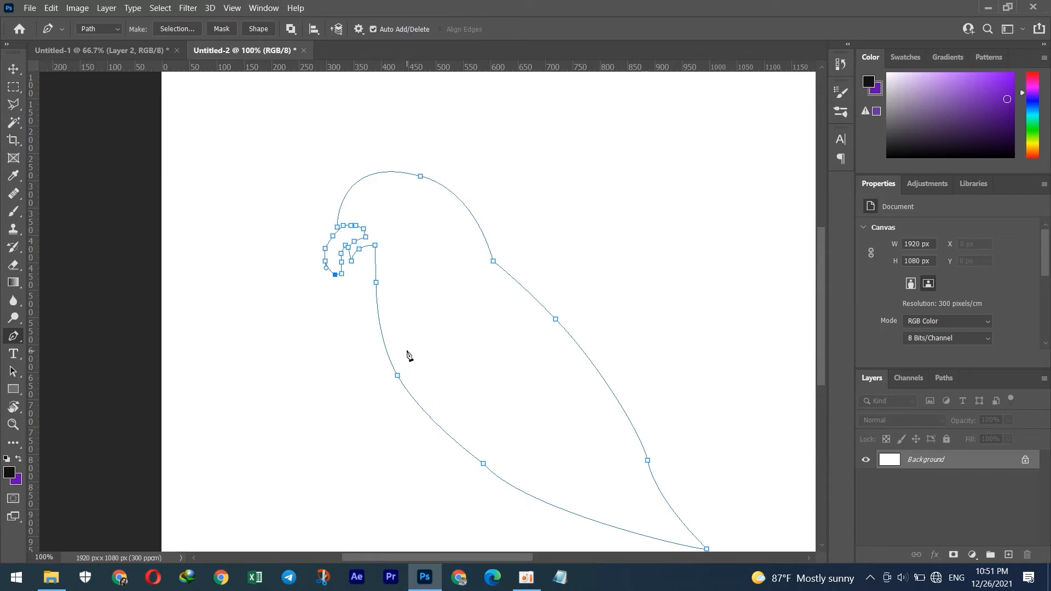
Convert the bird path into a selection and add a new layer
key(ctrl+Return)
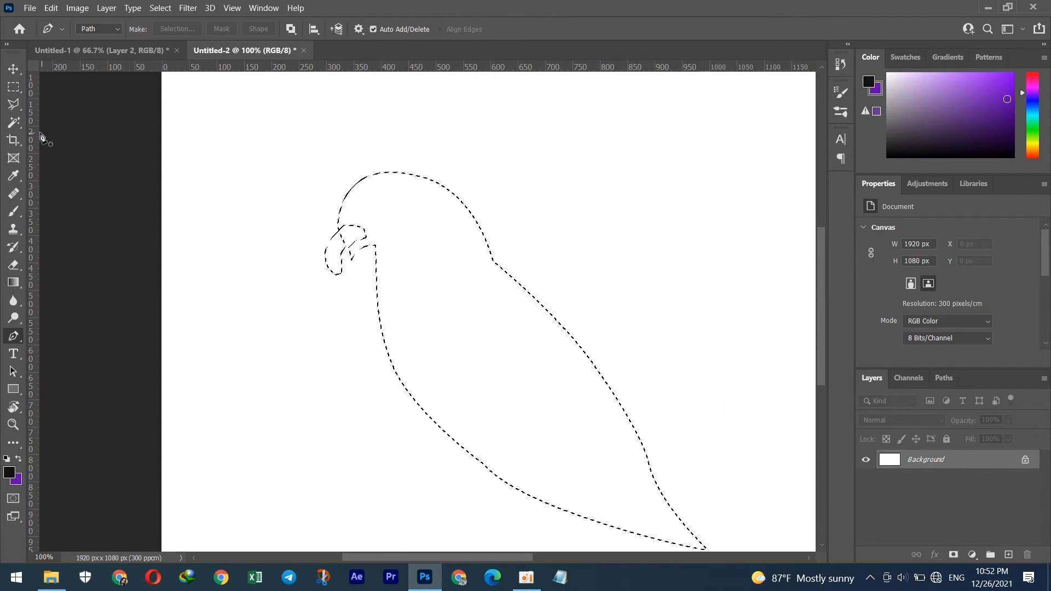
click(1008, 556)
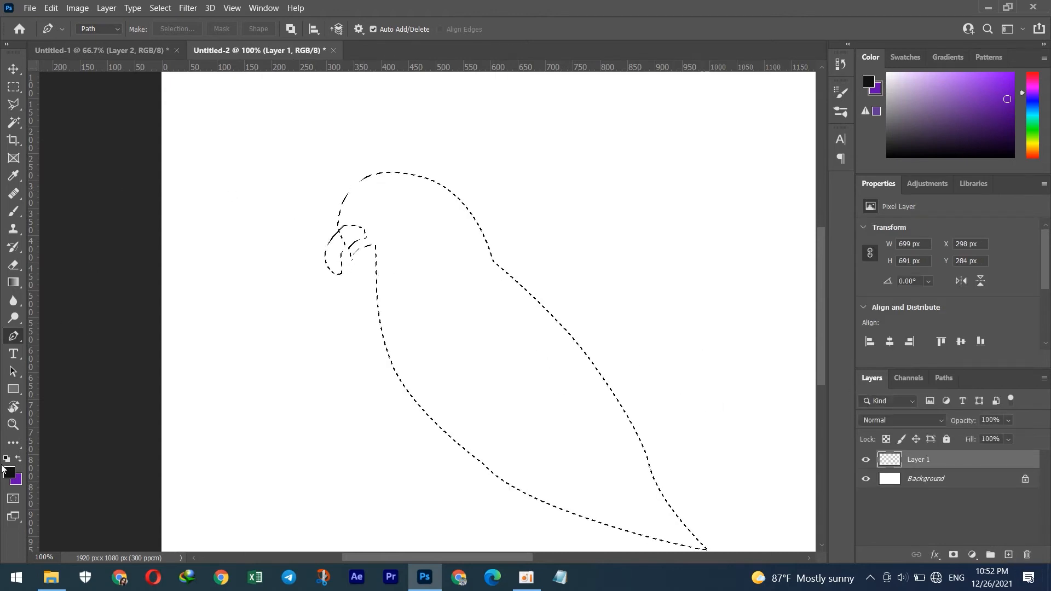
Set the background color to bright red, fill the bird selection with it and deselect
click(16, 480)
drag(607, 256, 614, 330)
click(614, 328)
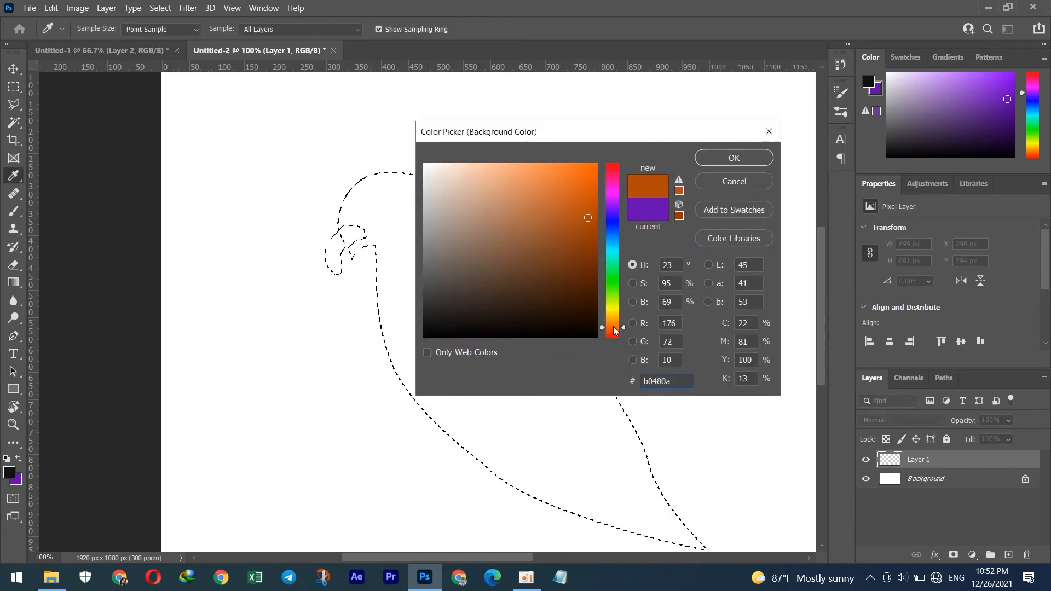
click(594, 185)
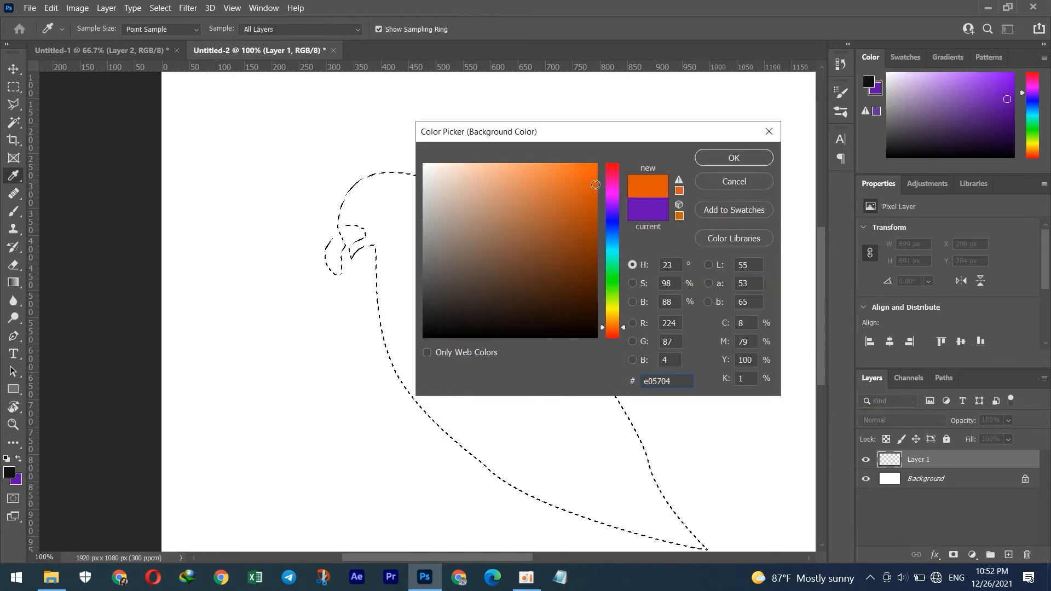
click(613, 181)
drag(609, 312, 610, 335)
click(591, 177)
click(733, 156)
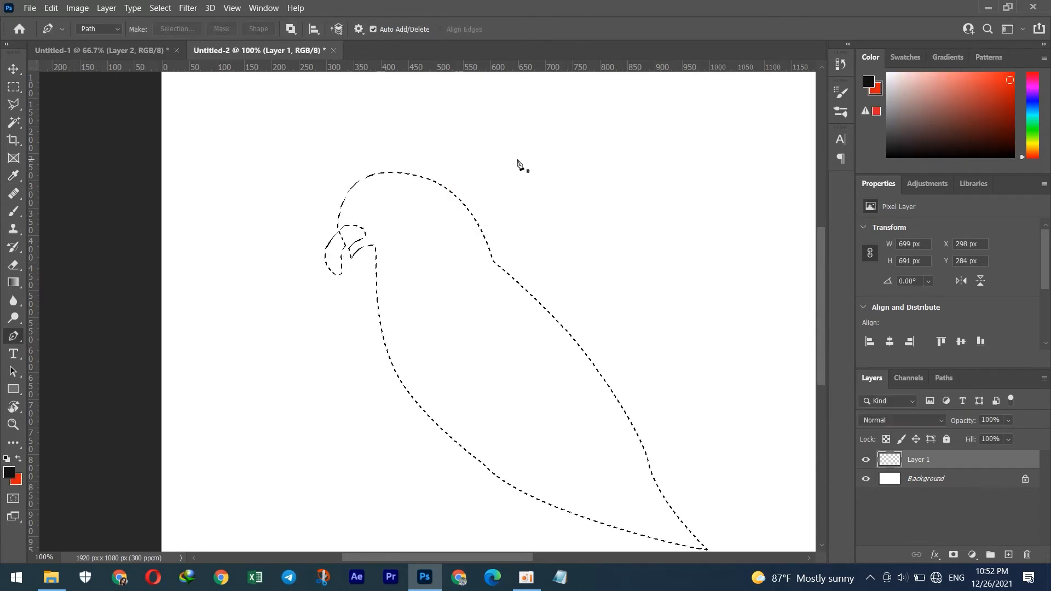
key(ctrl+BackSpace)
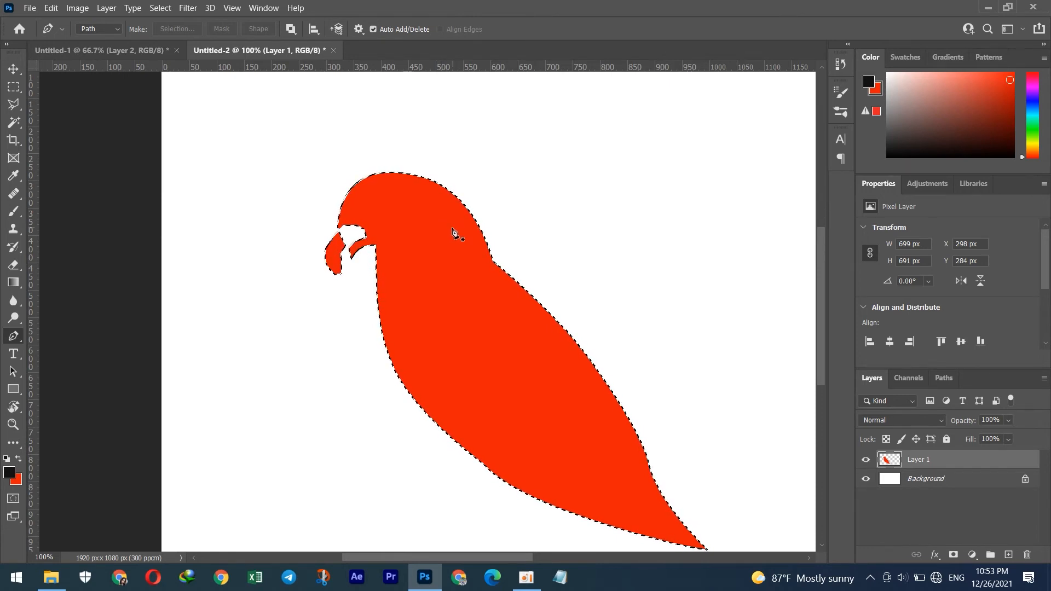
key(ctrl+d)
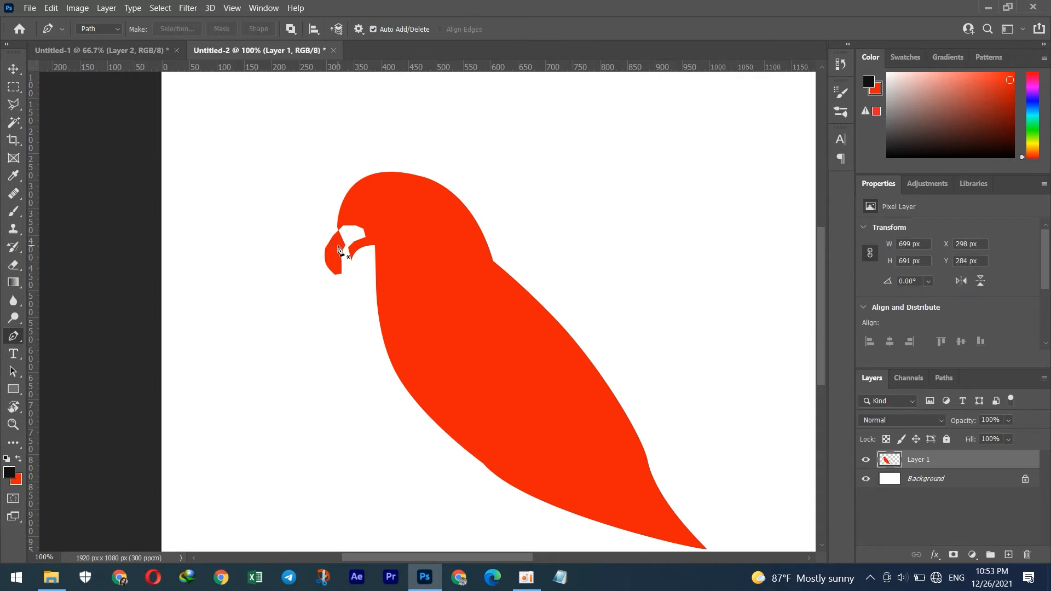
Duplicate the red bird layer, Layer 1
click(1008, 554)
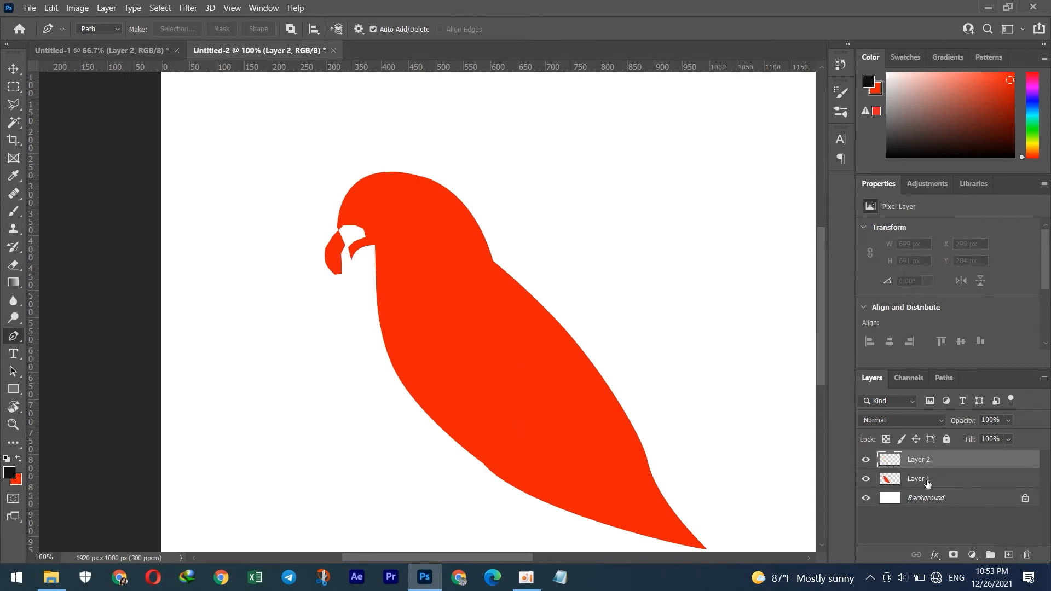
key(ctrl+z)
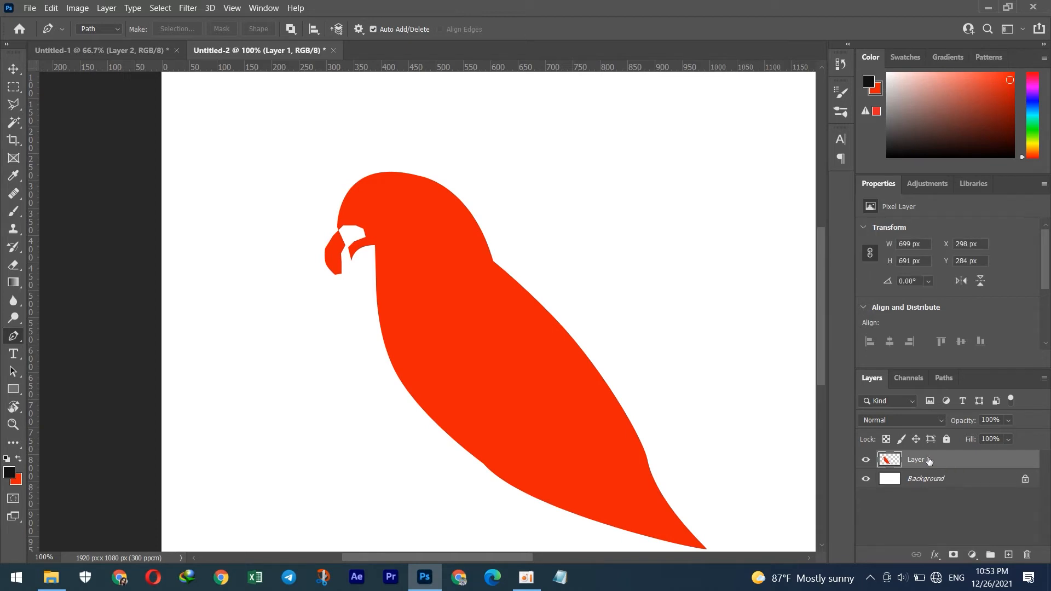
key(ctrl+j)
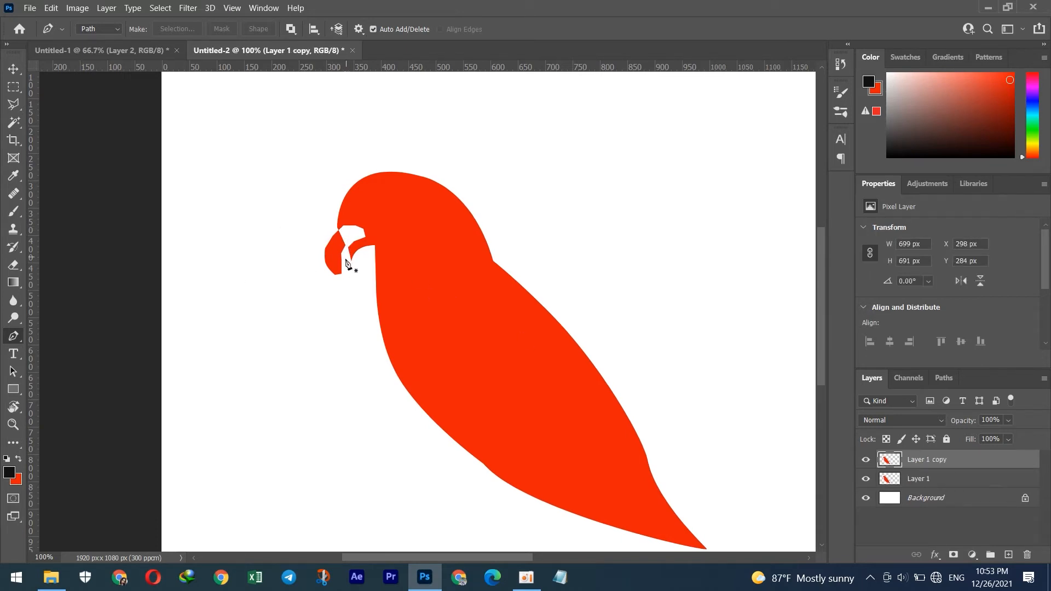
Trace the inner edge of the upper beak with the Pen tool, from the hook's tip up to the beak's base
click(343, 265)
click(346, 246)
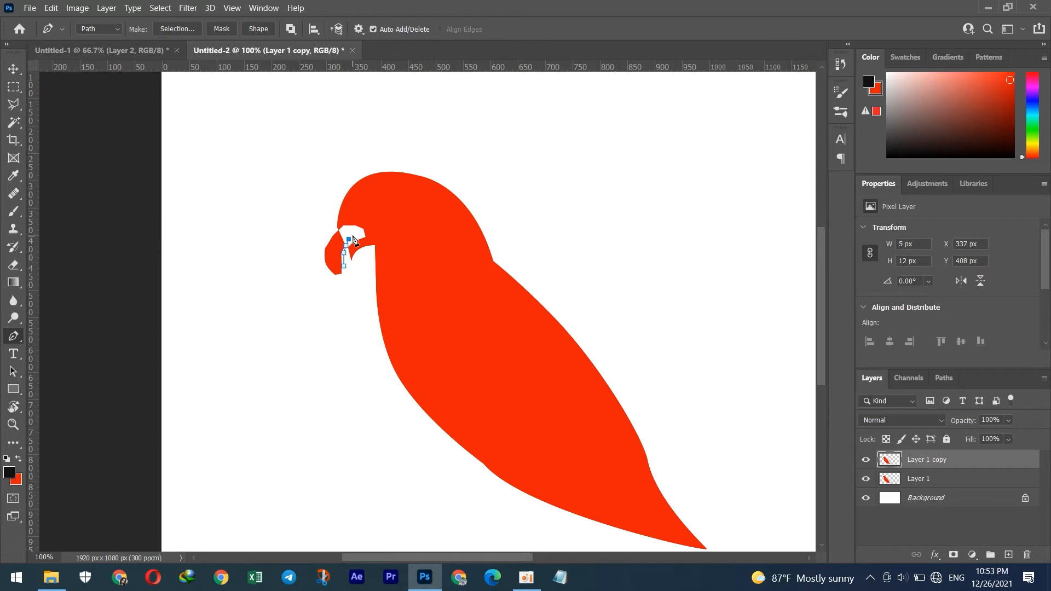
click(356, 240)
key(ctrl+z)
click(349, 247)
click(351, 241)
click(355, 237)
click(360, 234)
click(363, 231)
Trace the beak's top and outer edge back to the tip, then convert the closed path into a selection
click(359, 225)
click(353, 225)
click(348, 225)
click(343, 226)
click(335, 233)
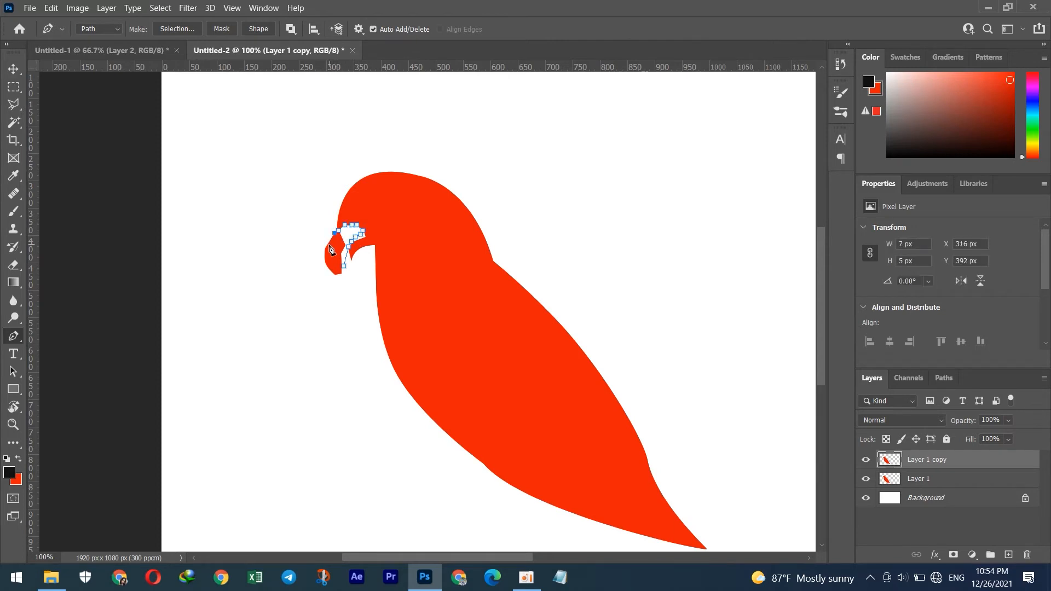
click(329, 246)
click(339, 273)
click(344, 267)
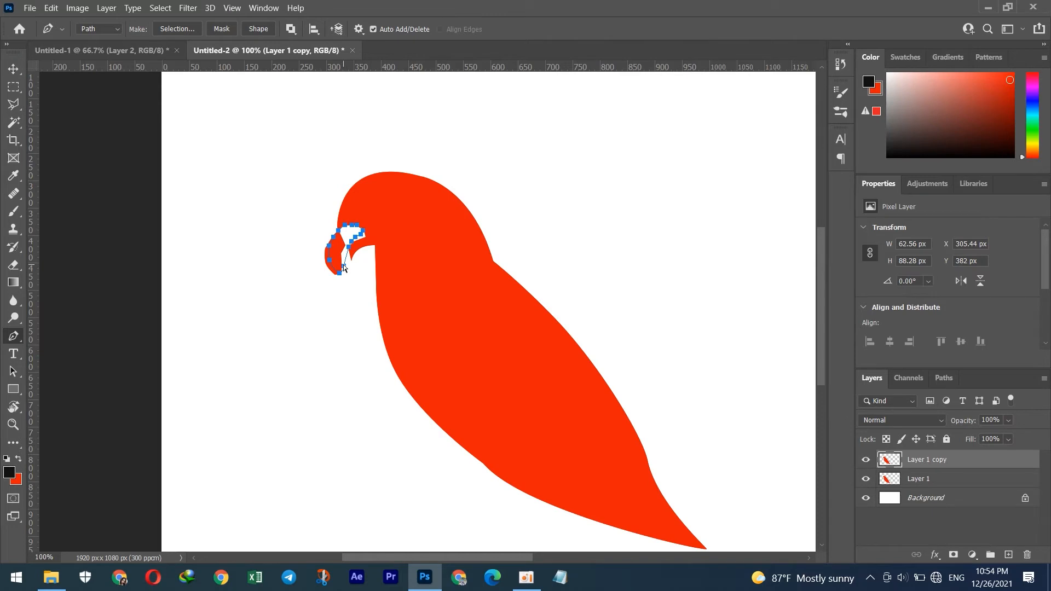
key(ctrl+Return)
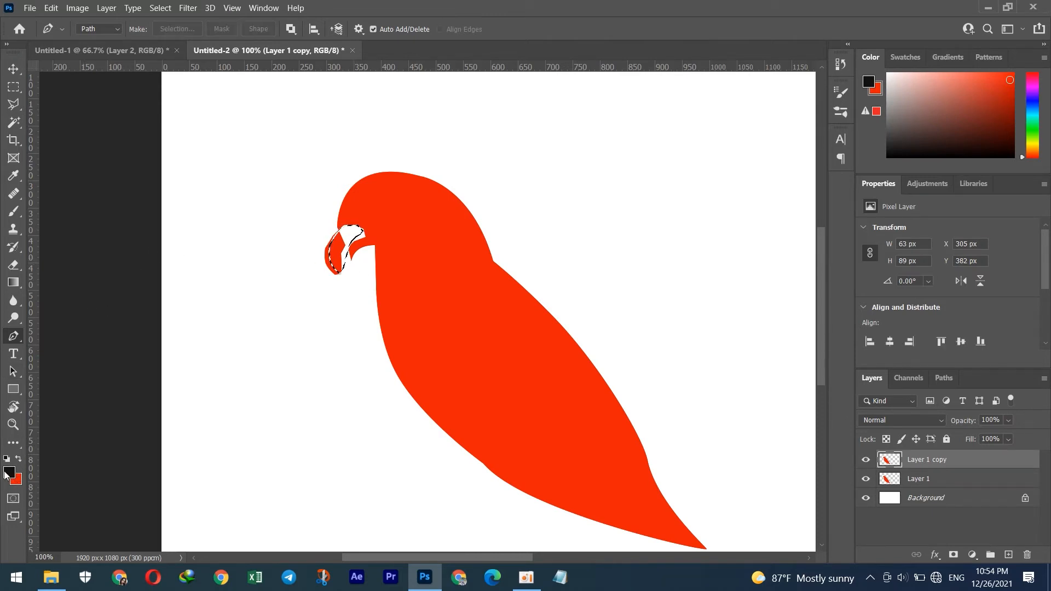
Fill the beak selection with near-black as the background color on a new layer, then deselect
click(18, 479)
click(569, 328)
click(734, 157)
click(1008, 554)
key(ctrl+BackSpace)
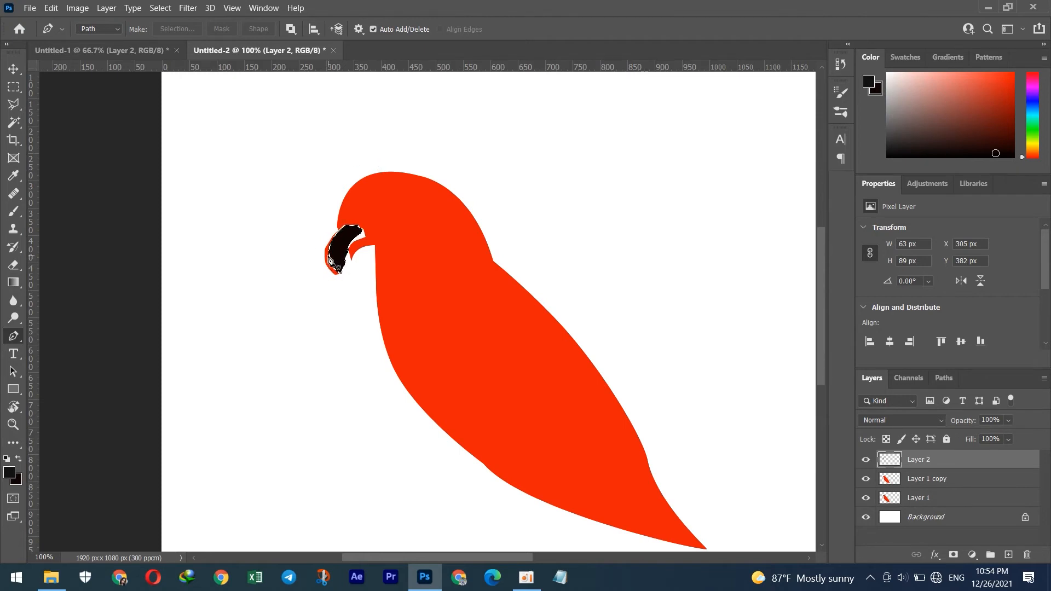
key(ctrl+d)
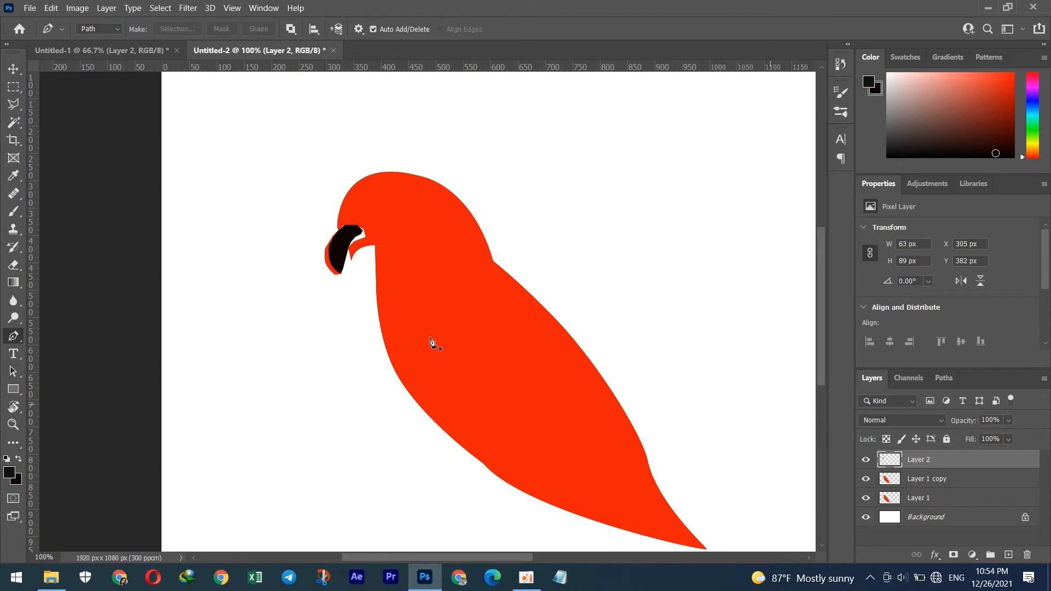
Duplicate the black beak layer, Layer 2, and set the Eraser's brush size to 77 px
click(16, 212)
click(70, 211)
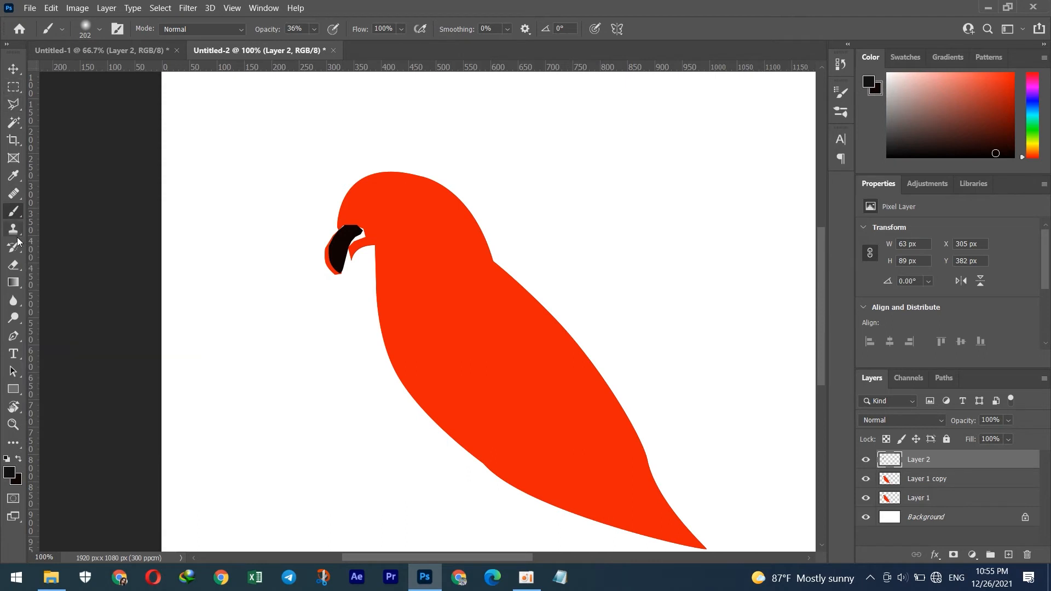
click(14, 265)
click(65, 266)
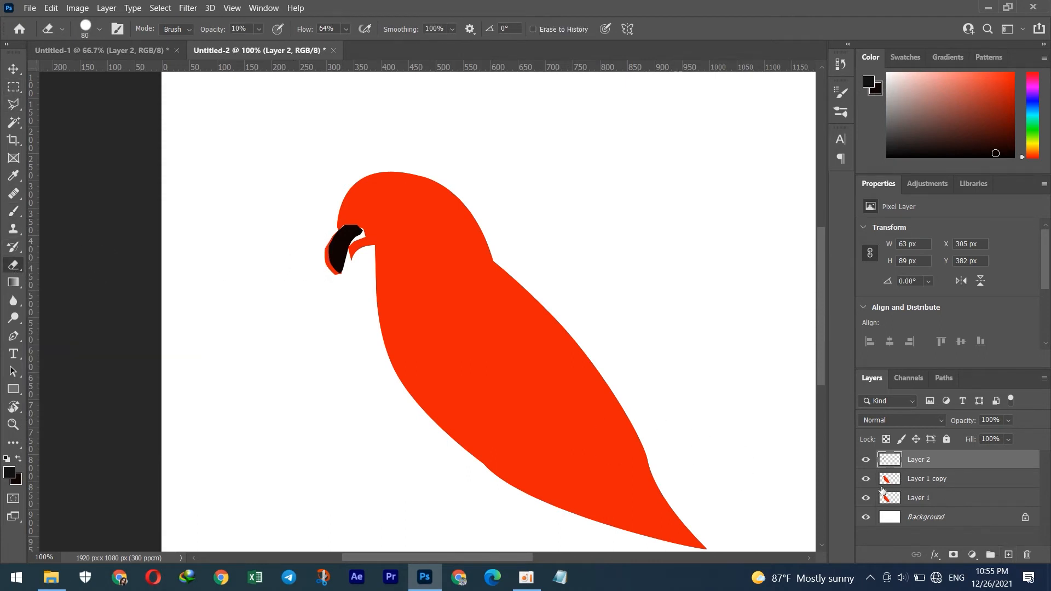
key(ctrl+j)
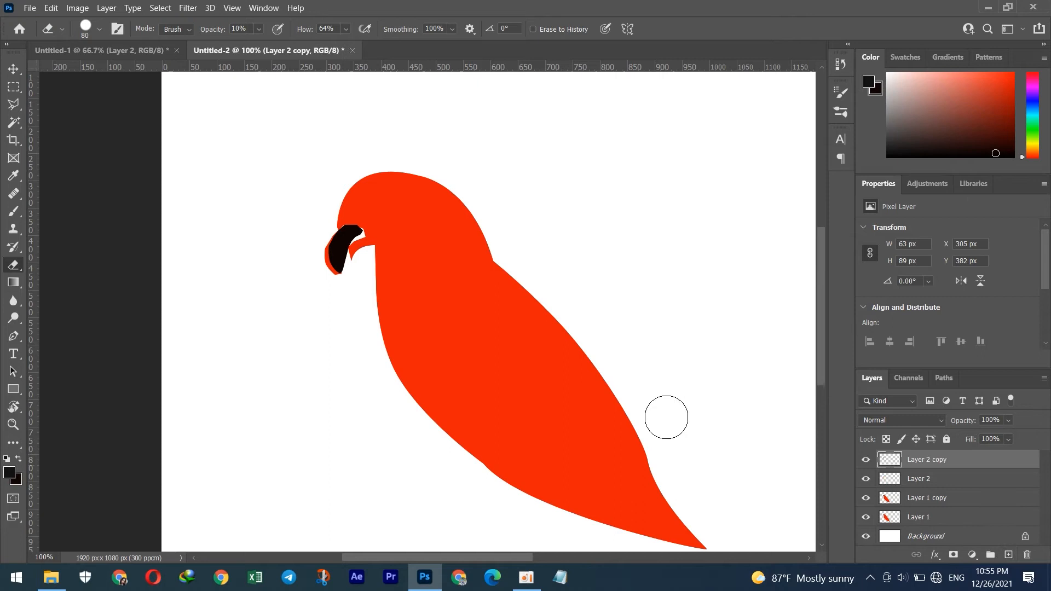
right_click(310, 256)
drag(414, 292, 412, 291)
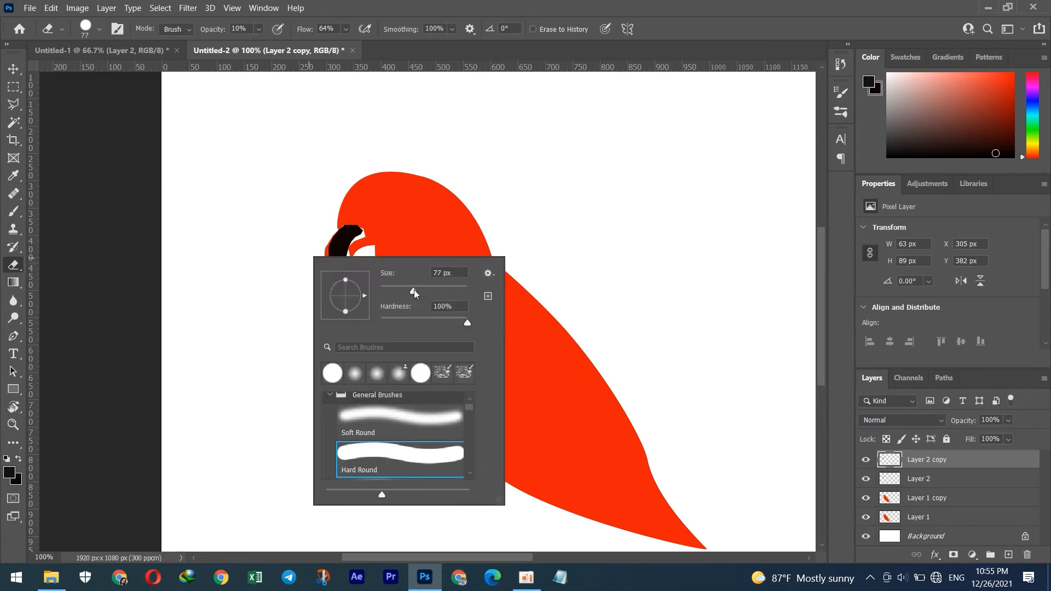
click(305, 231)
Hide the original red bird layer, Layer 1, and make Layer 1 copy the active layer
click(890, 480)
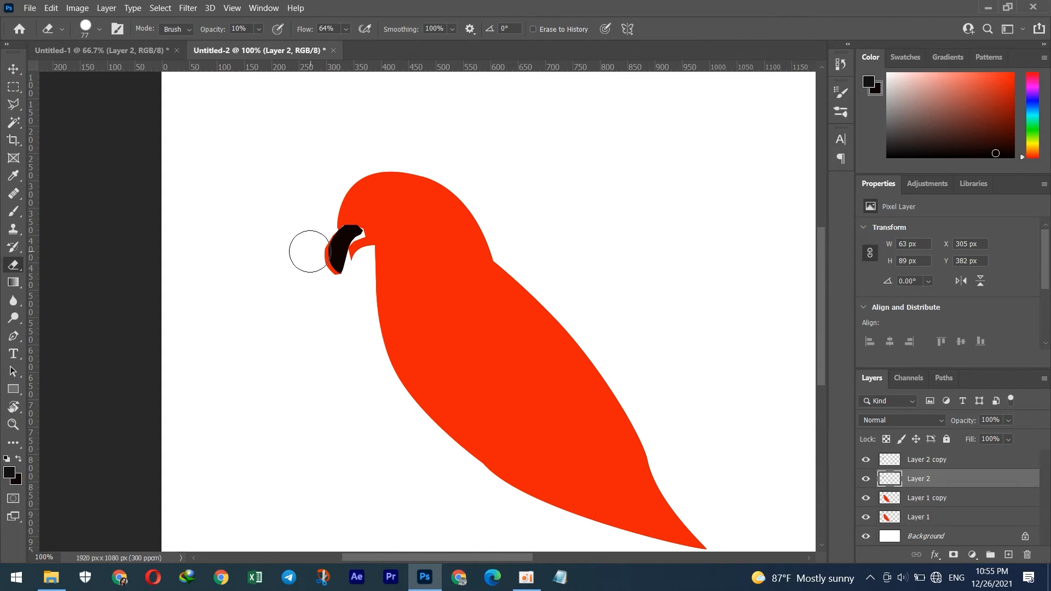
click(866, 518)
click(865, 499)
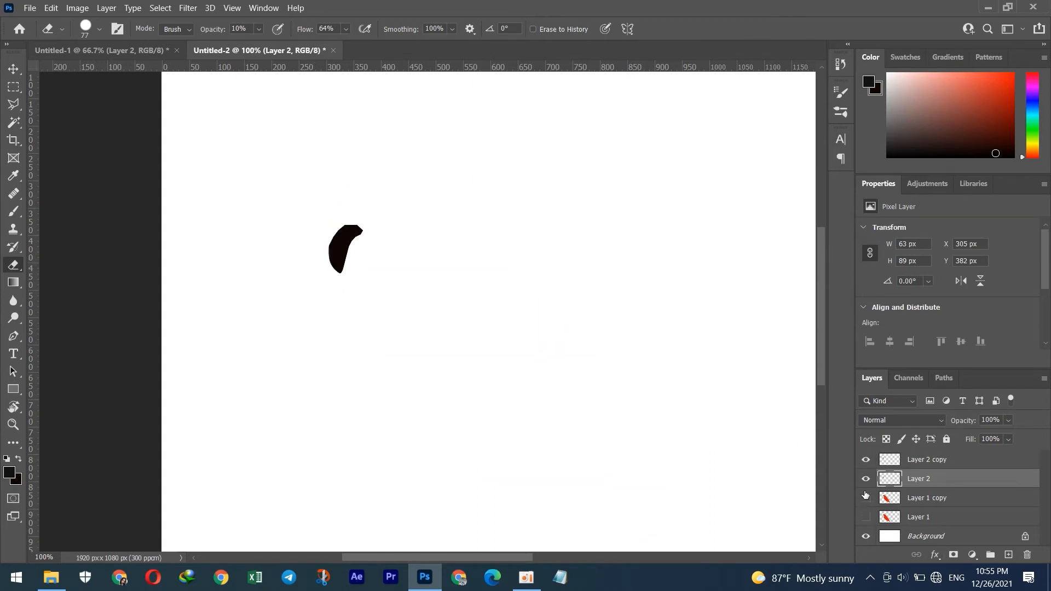
click(866, 499)
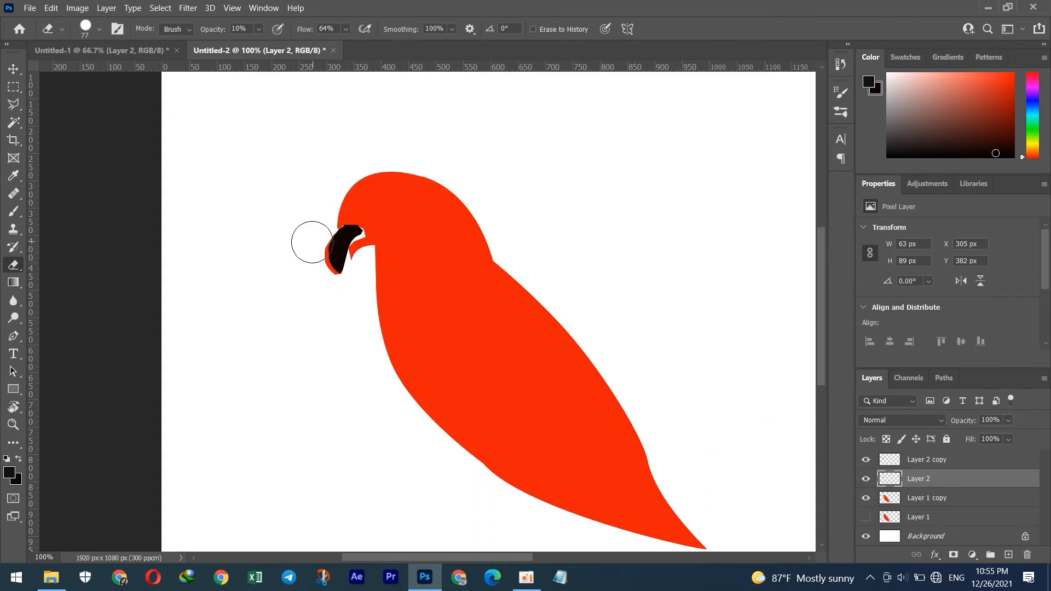
click(897, 499)
Erase the red edging around the upper beak and the red lower beak on Layer 1 copy at 100% eraser opacity
drag(323, 286, 312, 229)
click(260, 29)
drag(265, 45, 329, 48)
mouse_move(315, 241)
mouse_down()
mouse_move(319, 286)
mouse_move(333, 294)
mouse_move(316, 238)
mouse_move(338, 301)
mouse_up()
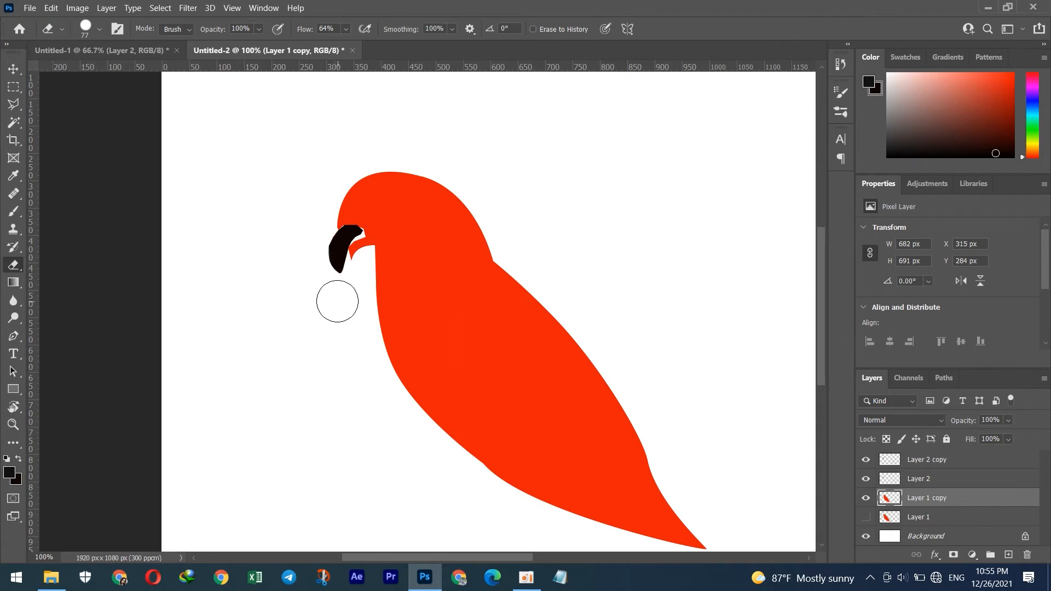
mouse_move(343, 252)
mouse_down()
mouse_move(356, 251)
mouse_move(340, 268)
mouse_up()
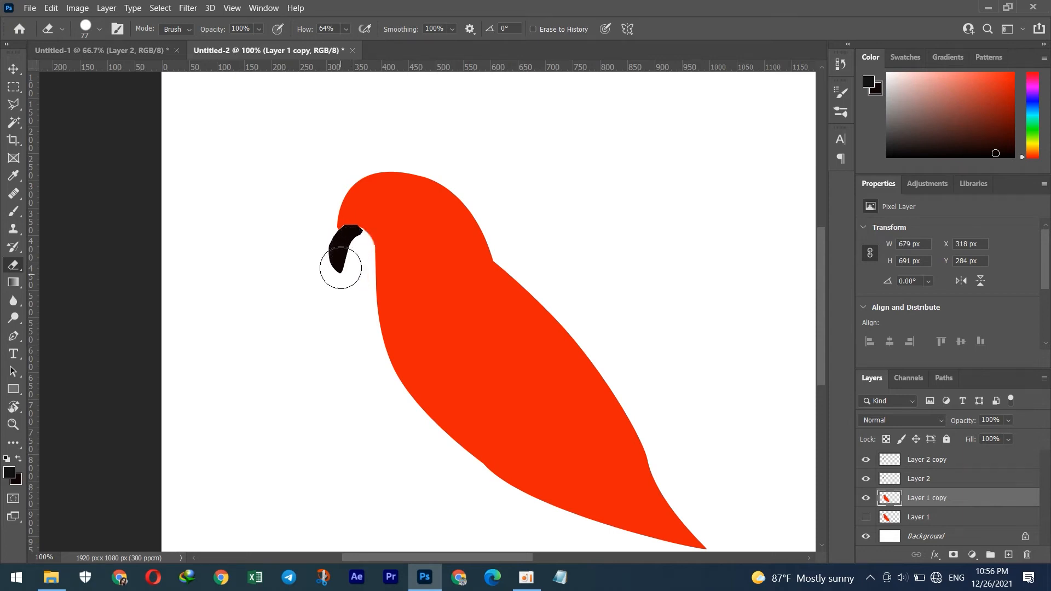
Start the lower beak outline with the Pen tool, curving down from the upper beak's base along the throat
click(14, 69)
click(14, 336)
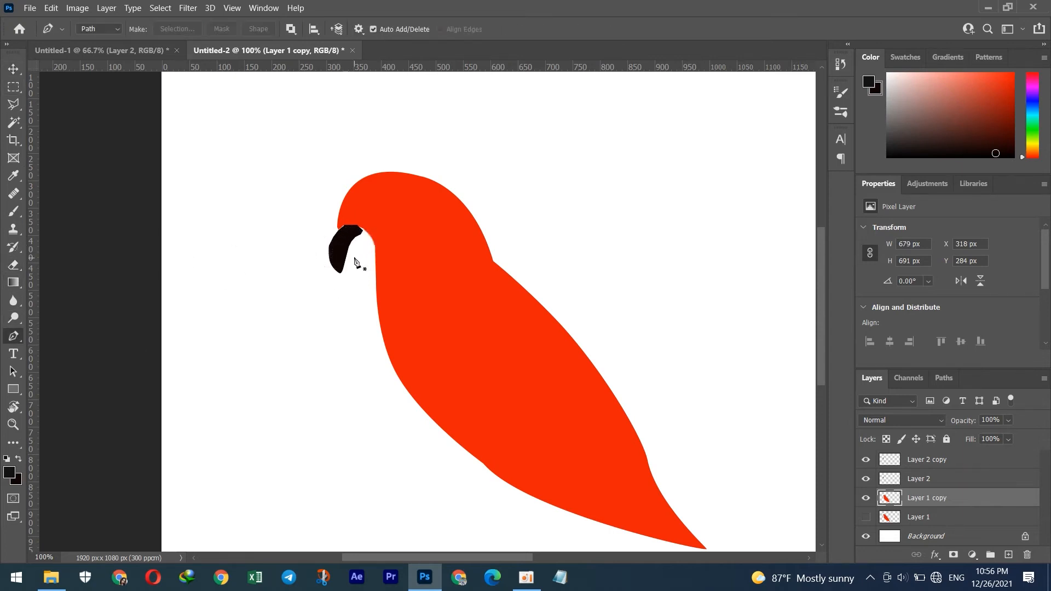
click(365, 230)
click(369, 241)
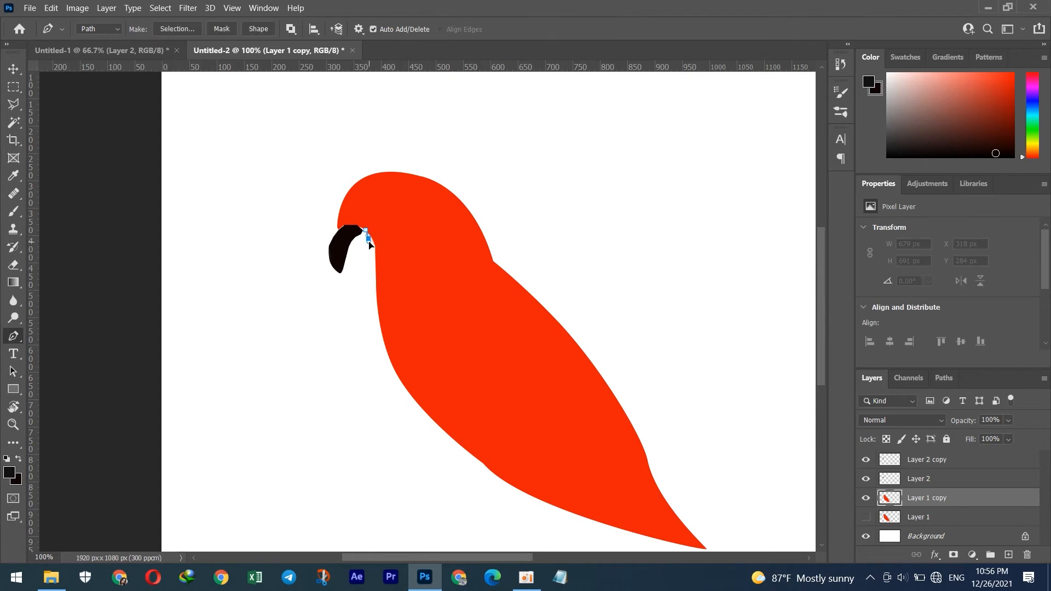
drag(363, 252, 363, 254)
click(366, 255)
key(ctrl+z)
key(ctrl+z)
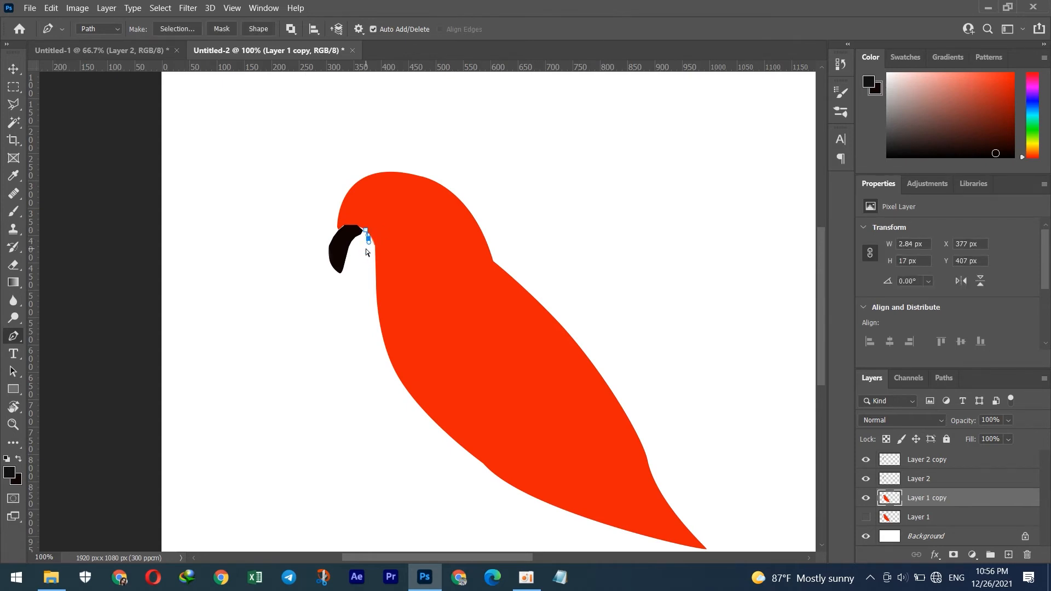
key(ctrl+z)
drag(369, 249, 364, 258)
click(370, 250)
Try closing the lower beak outline back at the upper beak's base and convert it into a selection
drag(365, 263, 364, 266)
key(ctrl+z)
click(363, 256)
click(355, 250)
drag(359, 245, 364, 241)
click(364, 230)
key(ctrl+Return)
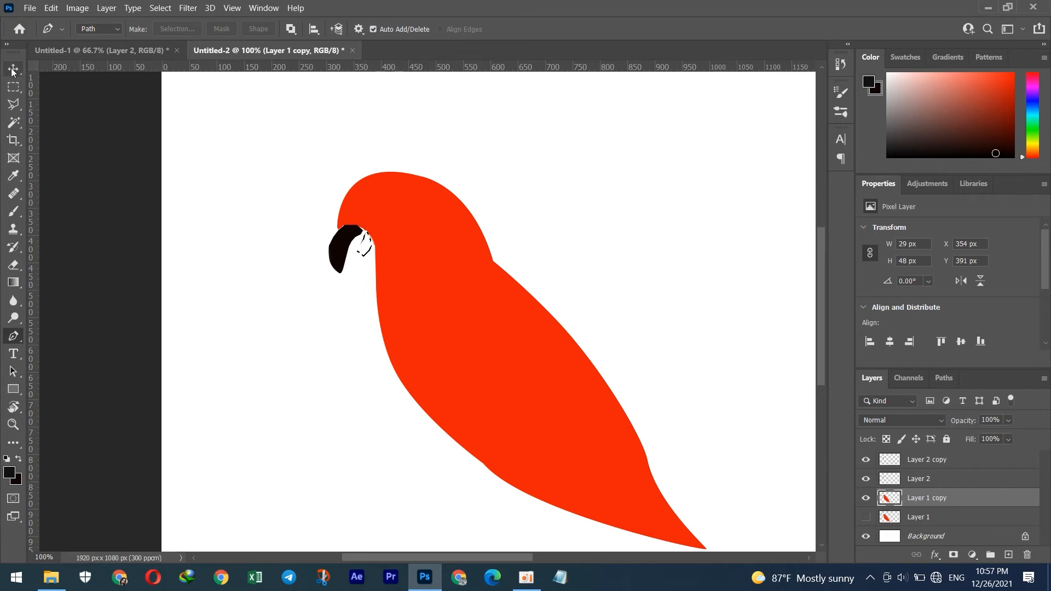
Try extending the lower beak outline toward the upper beak, then fill its selection with the black foreground color
key(alt+BackSpace)
key(ctrl+z)
key(ctrl+z)
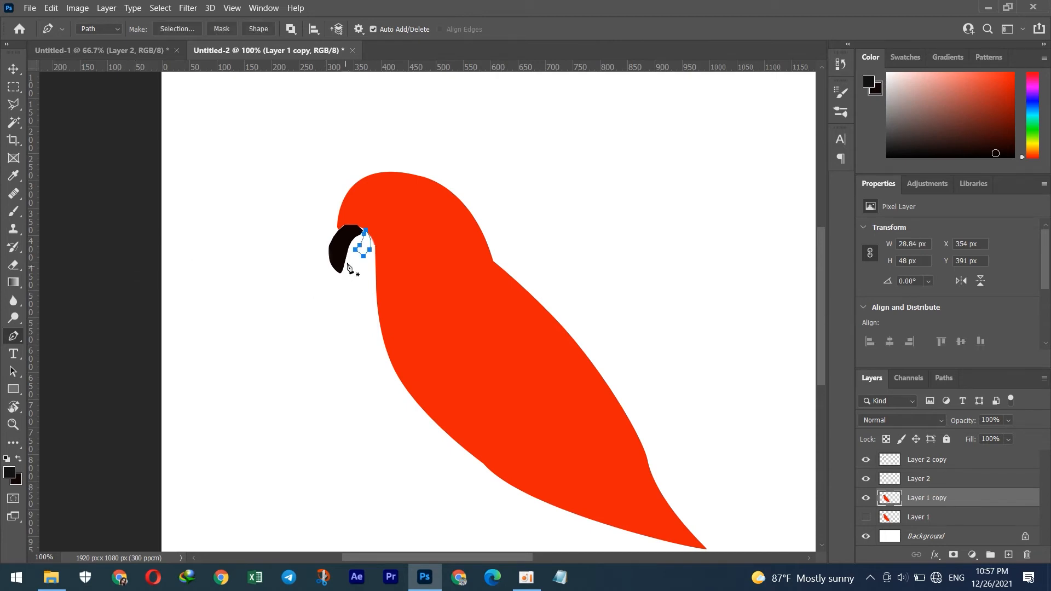
click(360, 253)
drag(358, 256, 346, 258)
key(ctrl+Return)
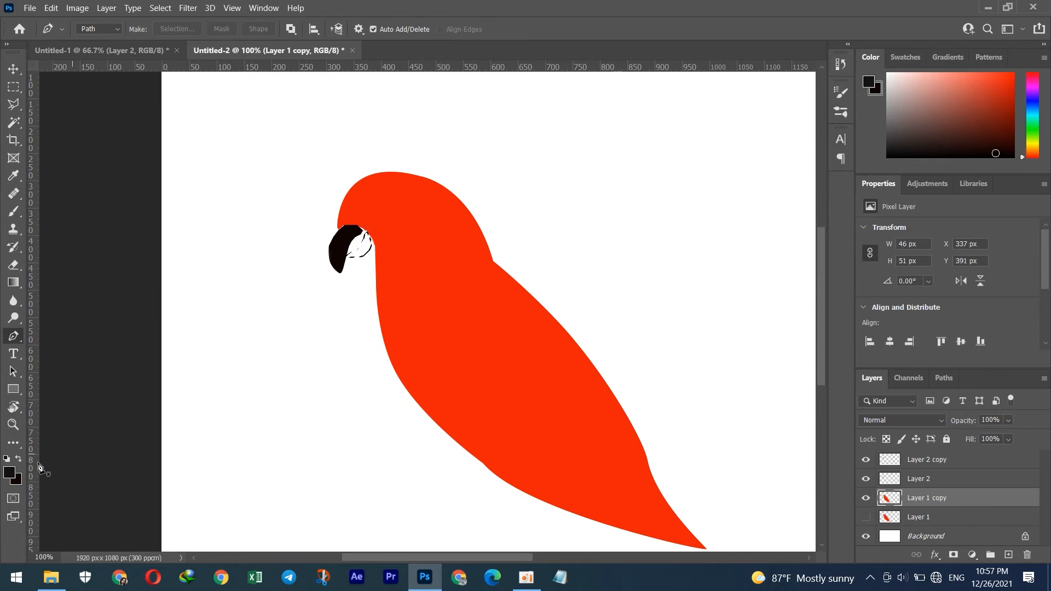
key(alt+BackSpace)
click(13, 70)
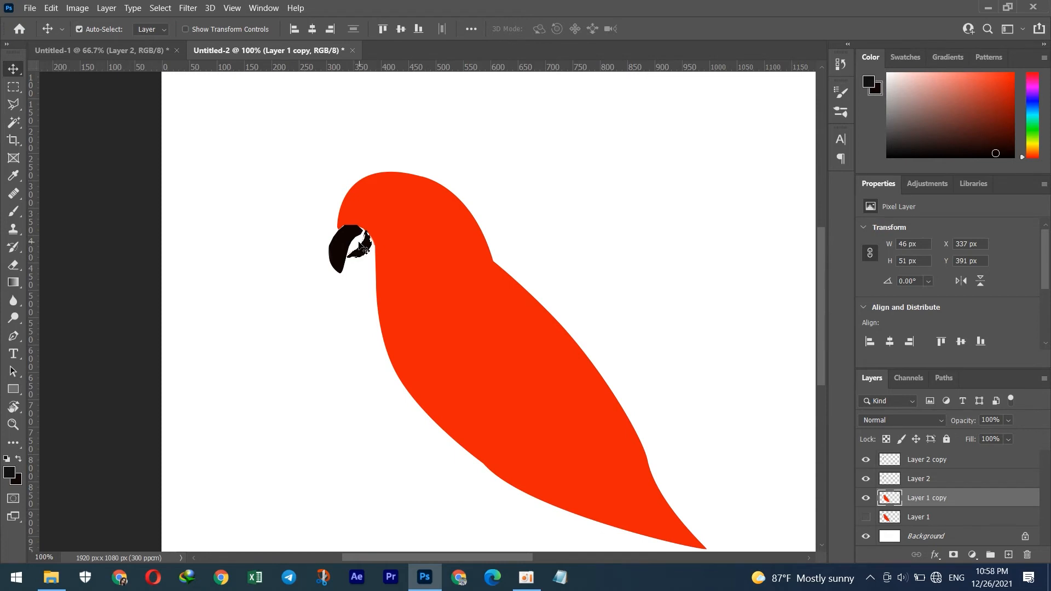
Undo the lower beak fill and the extra path points, back to the curve along the throat
key(ctrl)
key(ctrl+t)
ctrl+drag(359, 245, 353, 250)
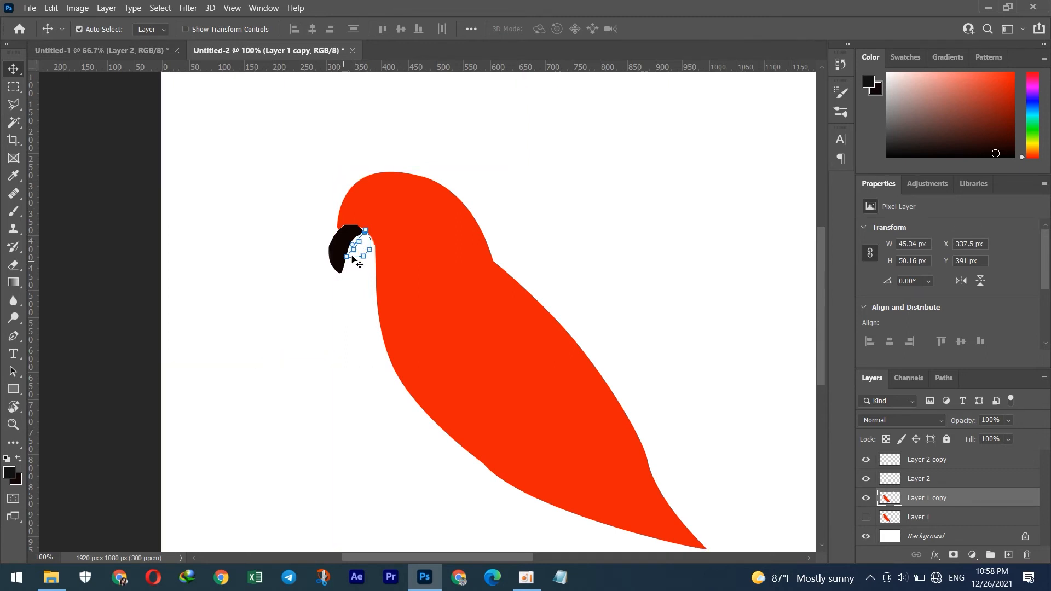
drag(358, 242, 357, 244)
key(ctrl+z)
click(355, 261)
click(355, 261)
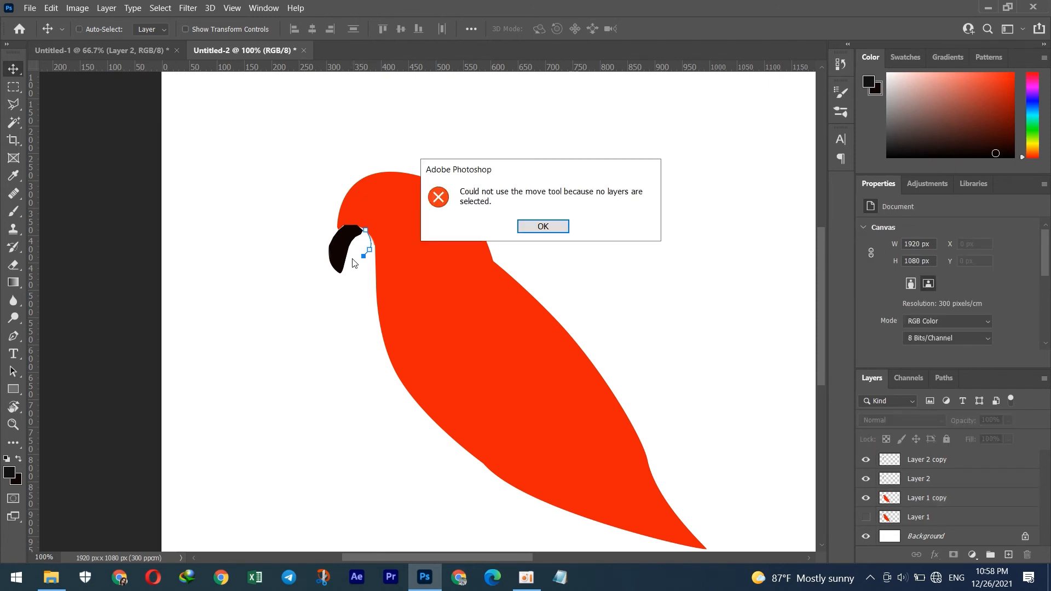
click(543, 228)
key(ctrl+z)
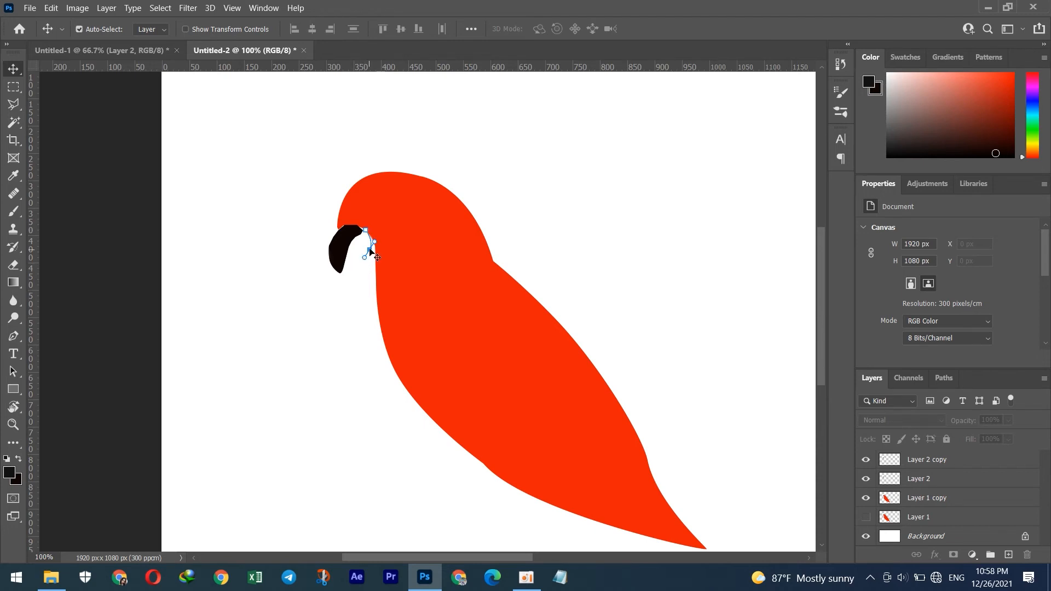
Close the lower beak outline with the Pen tool, convert it to a selection and fill it black on a new layer
click(13, 336)
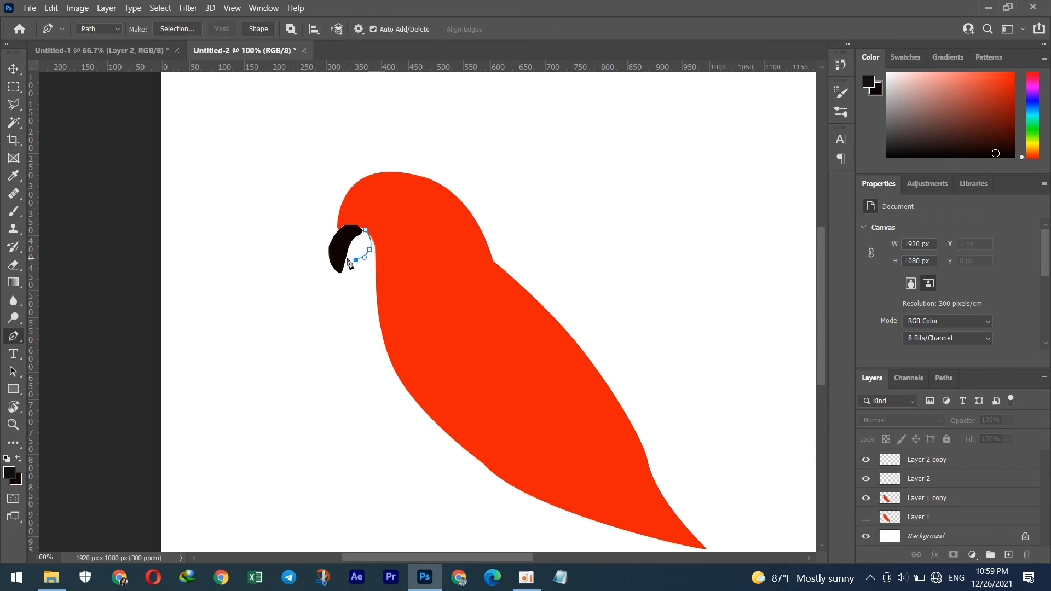
click(363, 230)
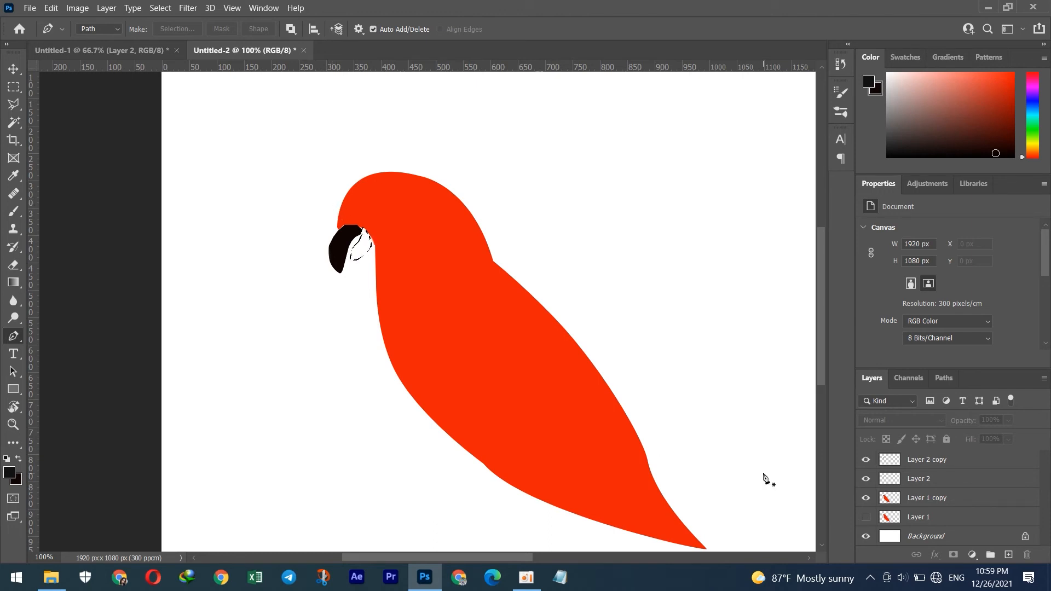
click(1008, 554)
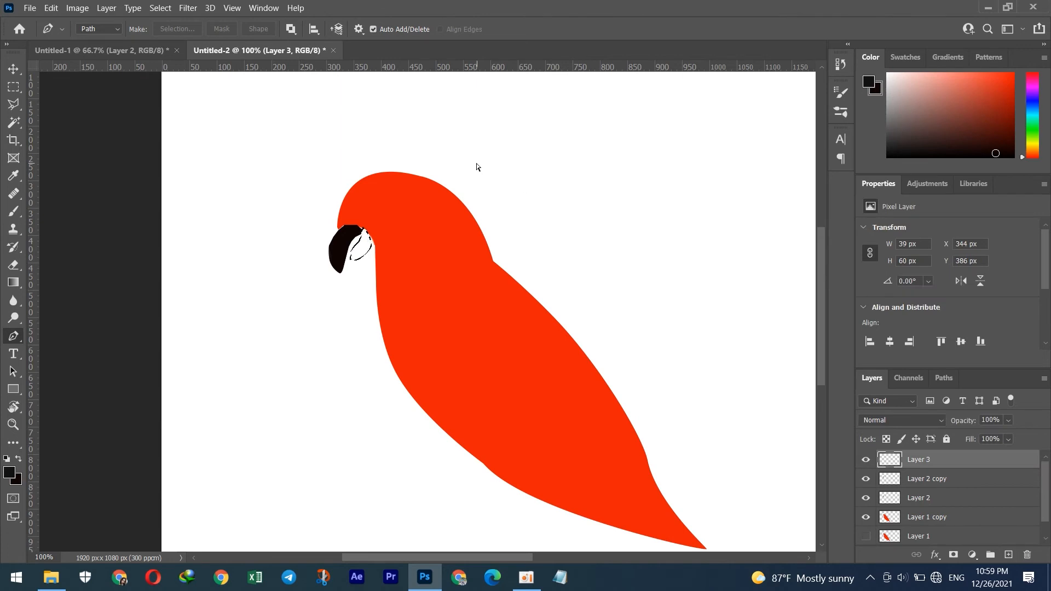
click(893, 481)
click(893, 500)
click(899, 475)
click(902, 465)
key(v)
key(ctrl+d)
Move and nudge the beak pieces so the lower beak meets the upper beak at the head, then duplicate Layer 3
drag(359, 242, 362, 250)
key(Up)
key(Up)
key(Up)
key(Up)
key(Up)
key(Up)
key(Left)
key(Left)
key(Left)
key(Left)
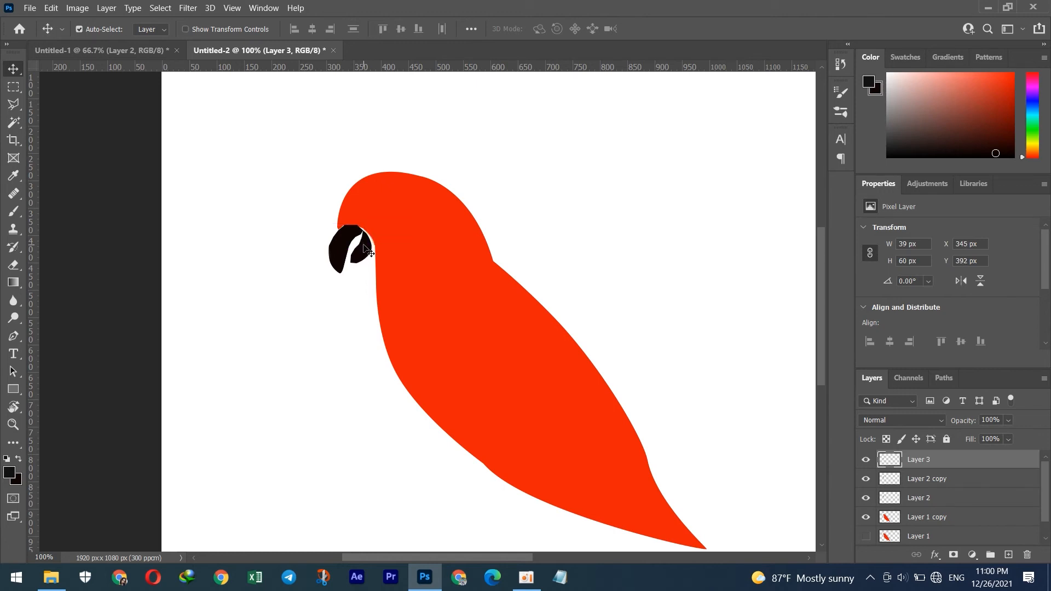
key(Up)
key(Up)
drag(339, 246, 368, 240)
key(Left)
key(Left)
key(Left)
key(Left)
key(Left)
key(Left)
key(Left)
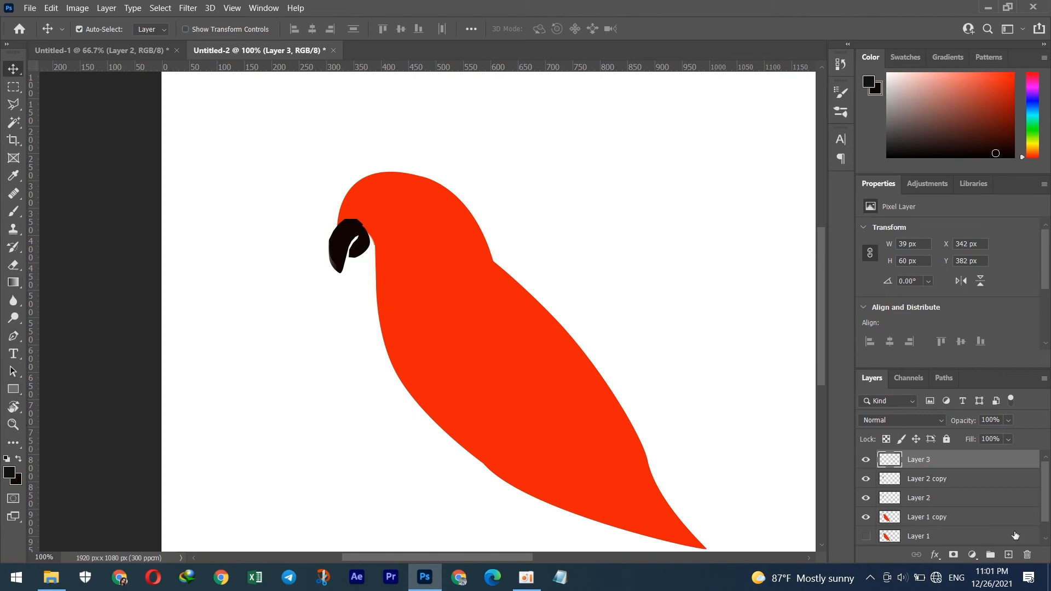
key(ctrl+j)
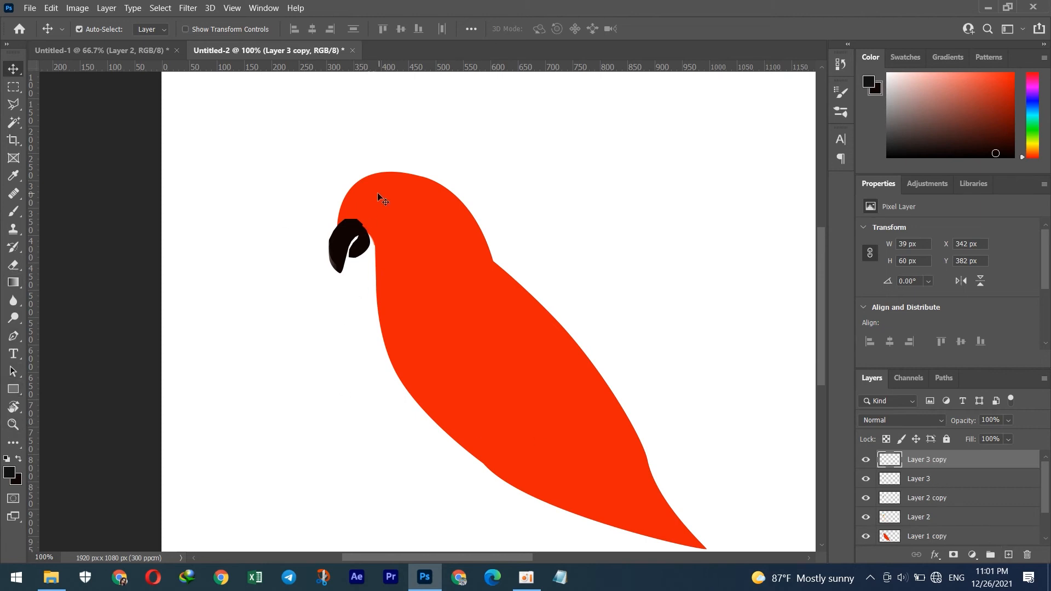
Trace the upper edge of a curved neck stripe with the Pen tool, from the breast's edge across the body
click(15, 336)
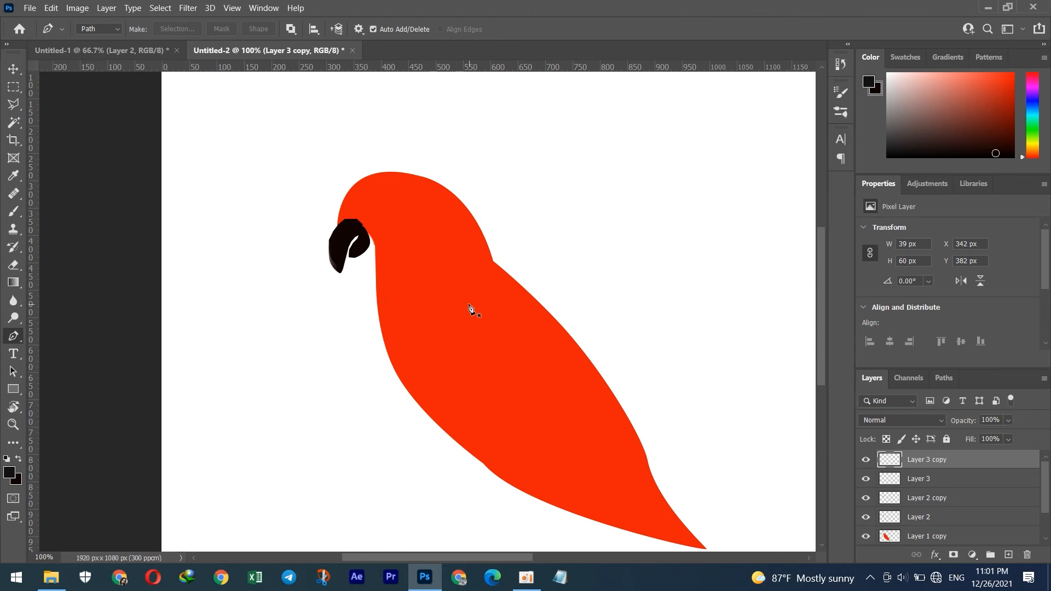
click(376, 299)
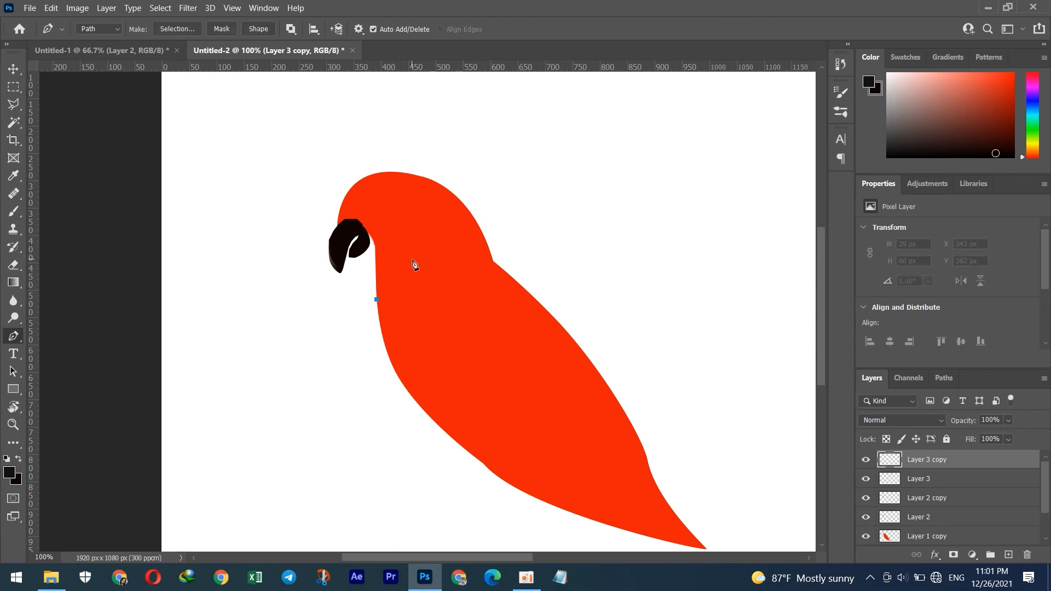
drag(434, 278, 474, 303)
alt+click(434, 279)
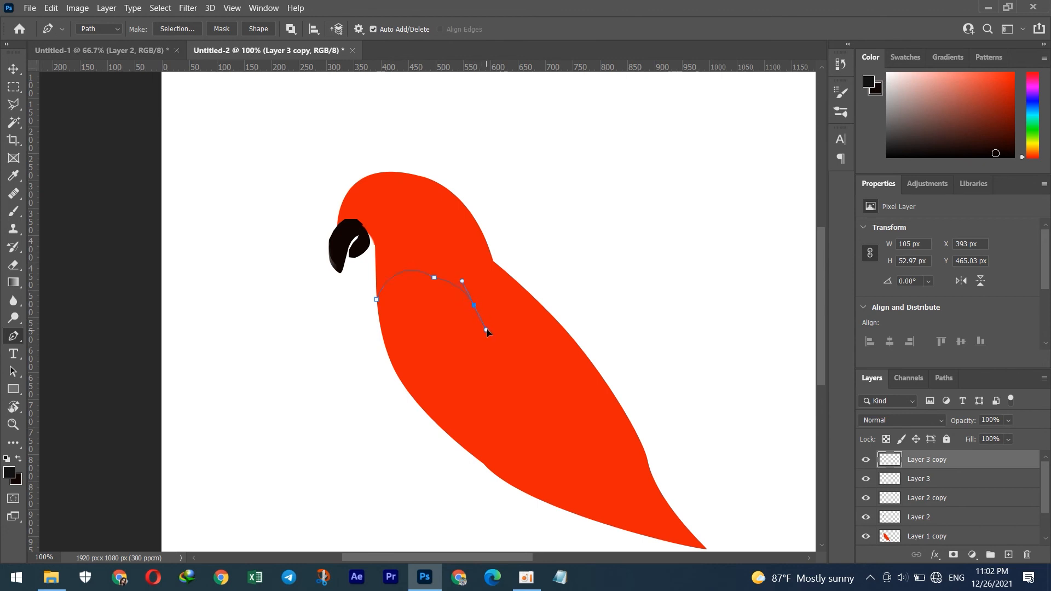
Trace the stripe's lower edge back to the breast, refine its anchor points and convert the narrow path into a selection
drag(499, 327, 484, 315)
drag(482, 318, 398, 283)
click(389, 300)
click(398, 284)
click(410, 280)
drag(411, 278, 387, 290)
click(378, 310)
ctrl+shift+click(389, 291)
ctrl+shift+click(392, 284)
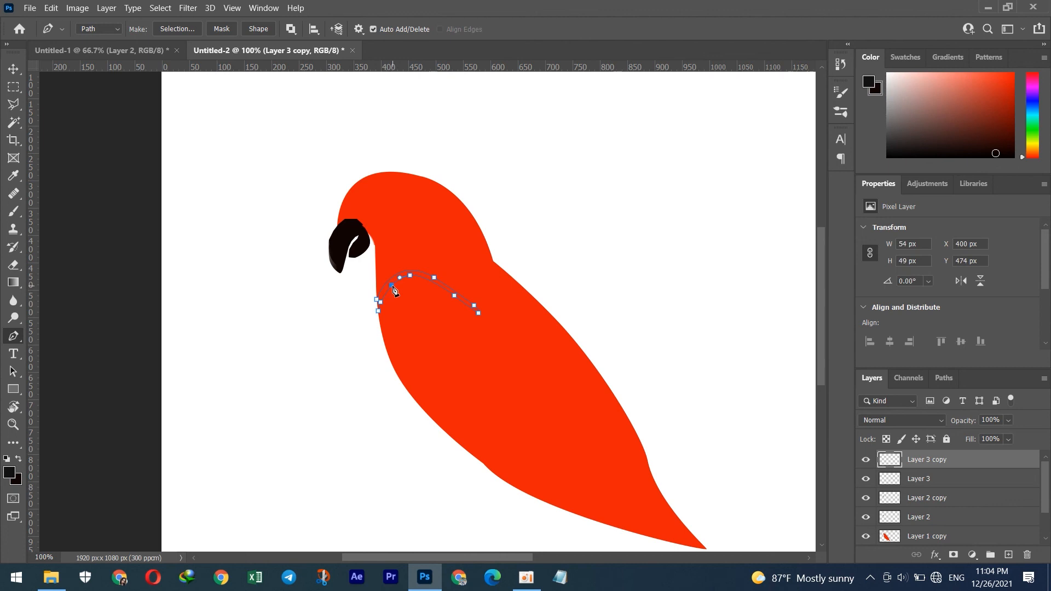
key(ctrl+Return)
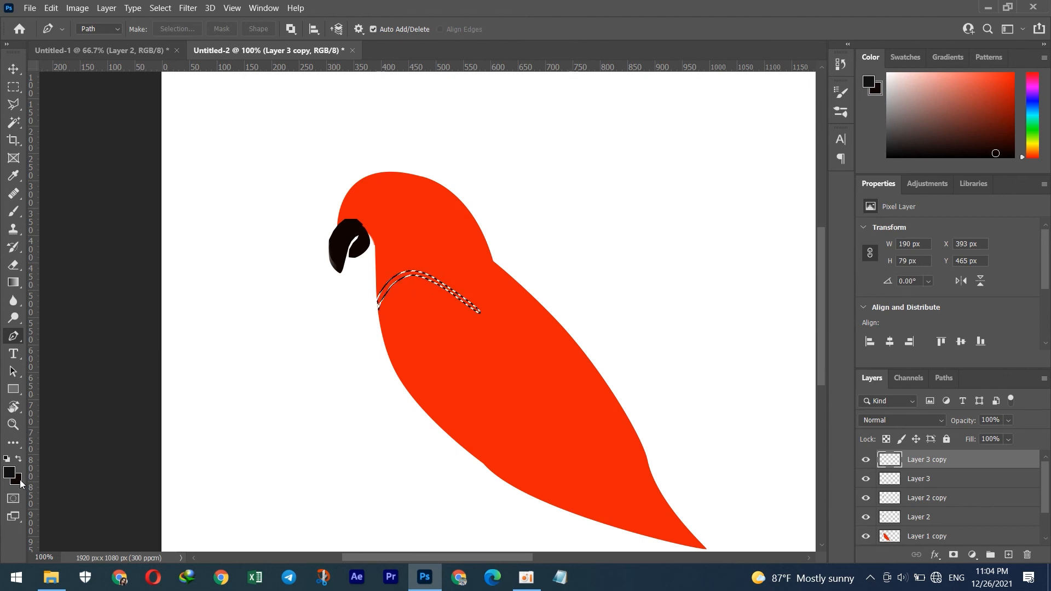
Set the background color to near-white, fill the neck stripe selection with it, and deselect
click(18, 481)
click(426, 175)
click(424, 168)
click(733, 158)
key(p)
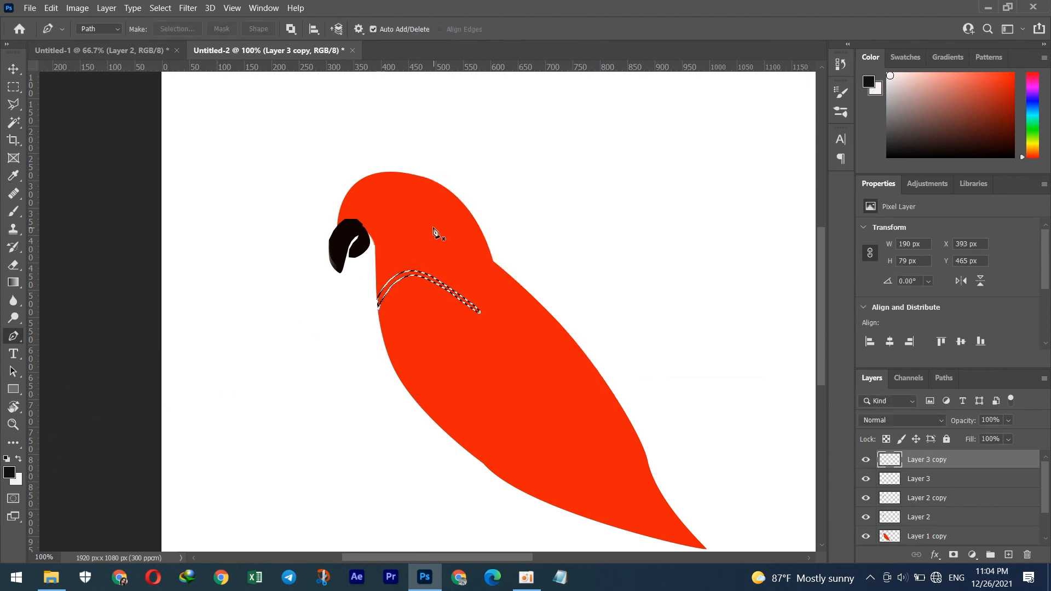
key(ctrl+BackSpace)
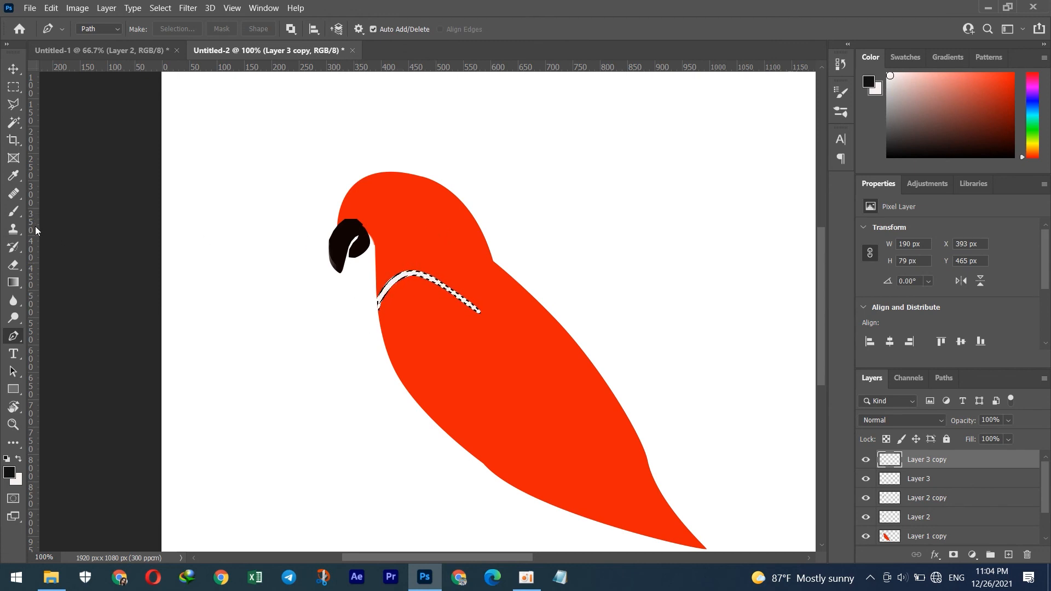
key(ctrl+d)
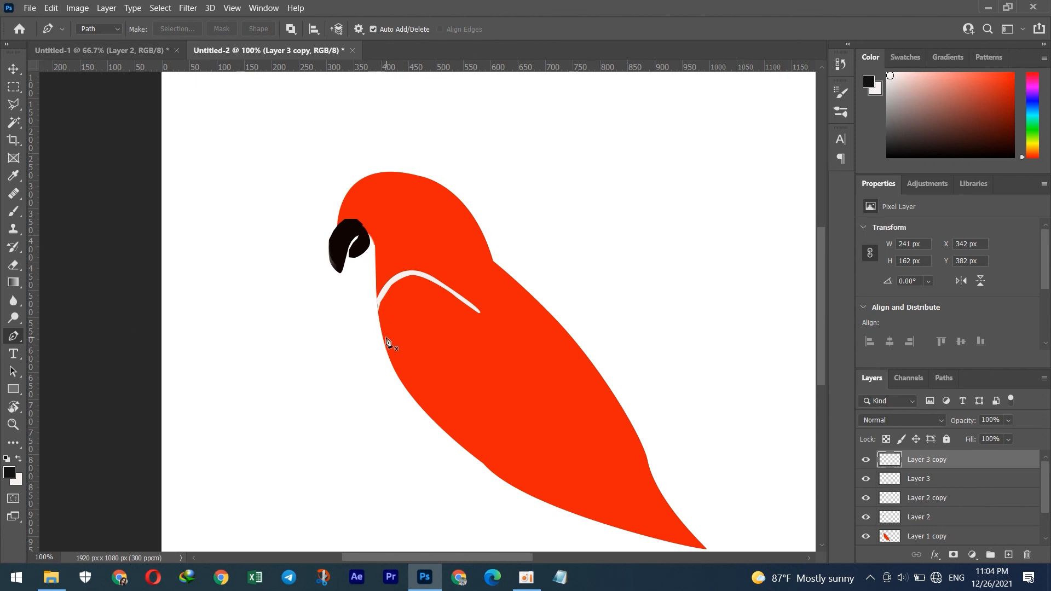
Duplicate the layer holding the neck stripe, Layer 3 copy
click(1008, 555)
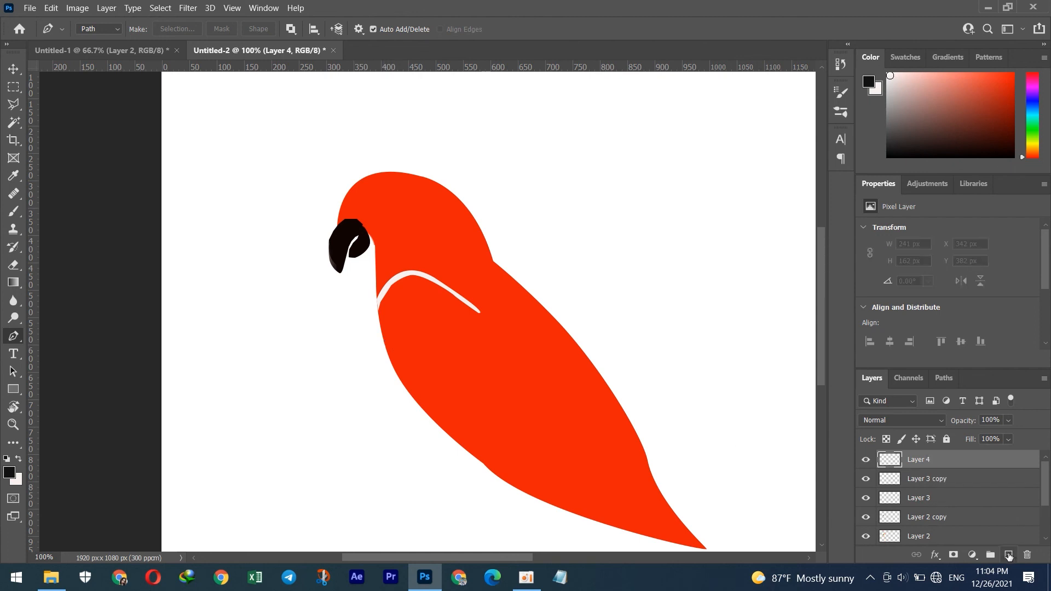
key(ctrl+z)
key(ctrl+j)
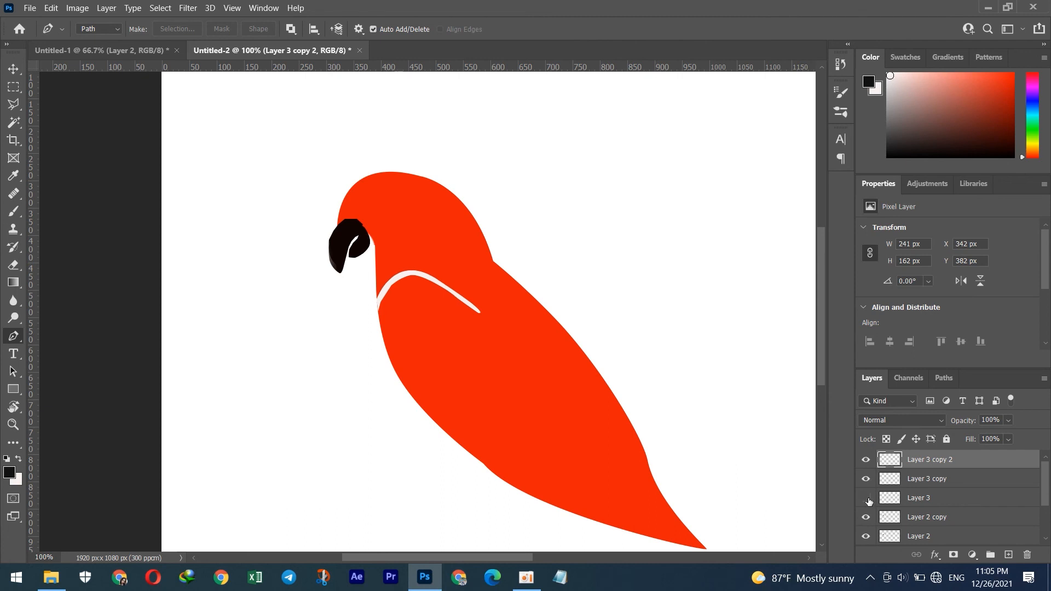
Toggle the visibility of the beak and body layers to check what each holds, and hide Layer 2 copy
click(865, 516)
scroll(867, 518, down, 1)
click(866, 517)
click(866, 517)
click(866, 517)
scroll(1046, 511, down, 1)
scroll(1046, 512, down, 1)
click(865, 516)
click(866, 516)
click(866, 479)
click(865, 479)
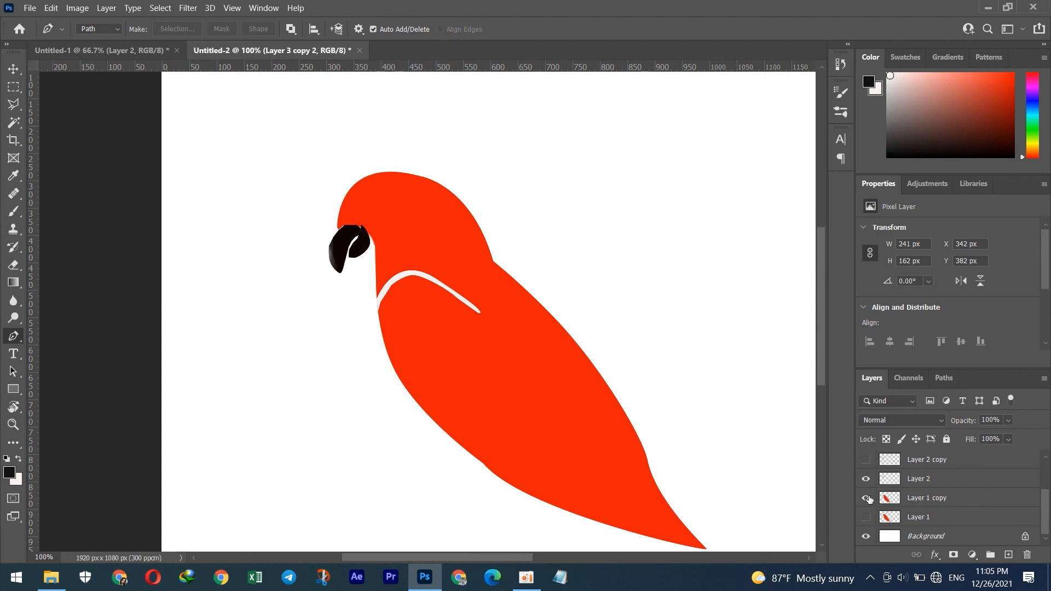
click(865, 498)
click(866, 498)
click(866, 498)
click(866, 498)
click(386, 343)
scroll(1047, 526, up, 2)
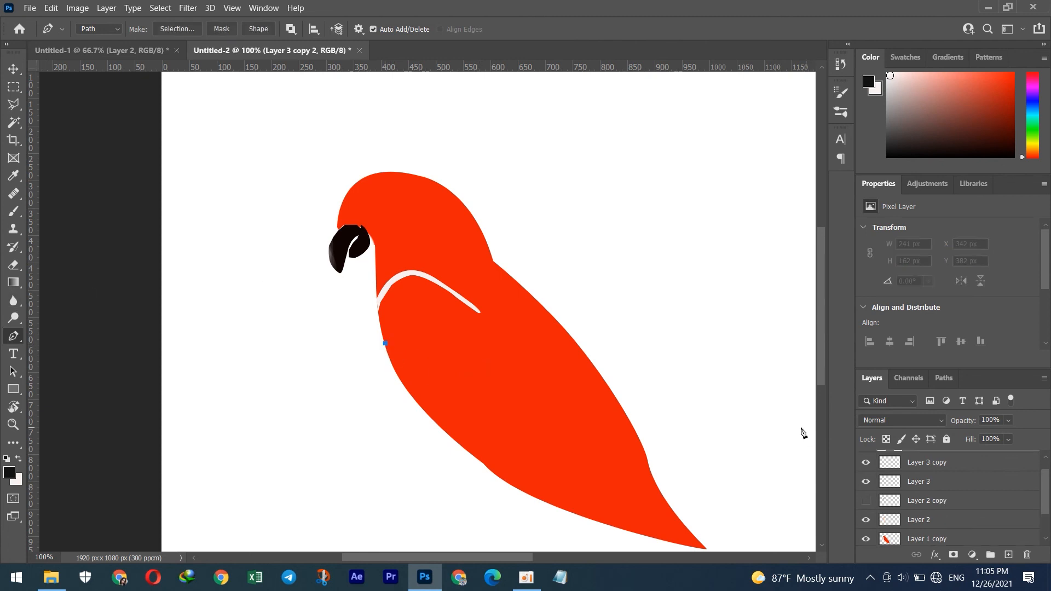
key(ctrl+z)
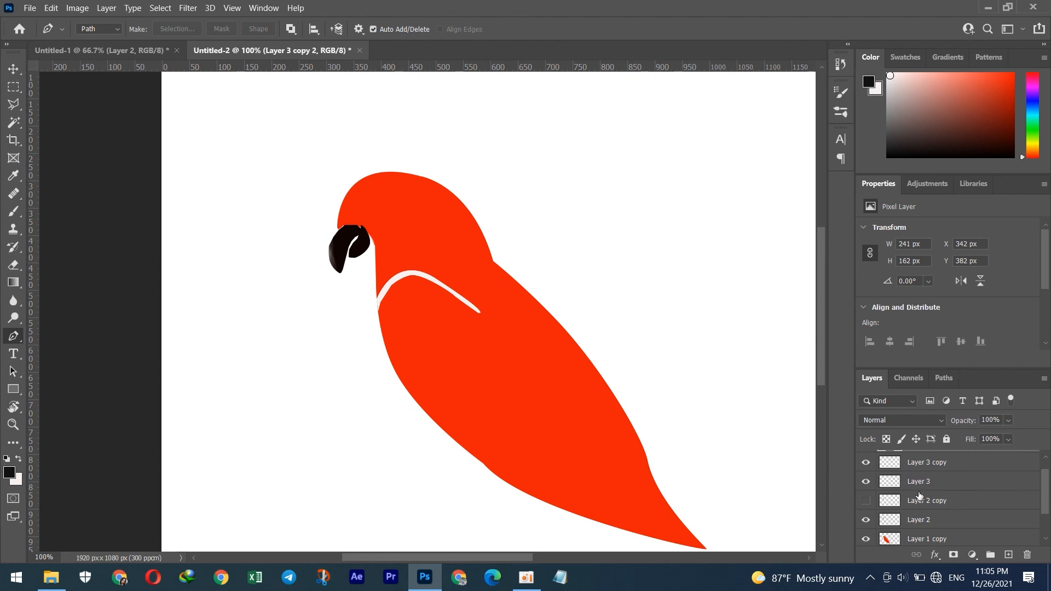
Duplicate Layer 3 copy 2 and draw a curved Pen segment from the breast's edge across the body below the neck stripe
key(ctrl+j)
drag(383, 341, 497, 344)
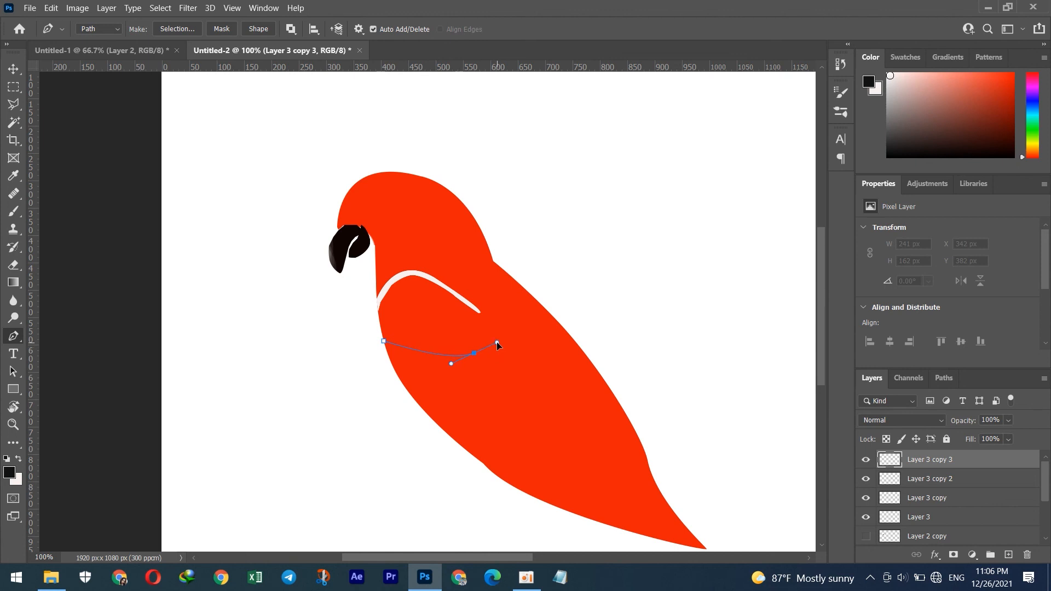
drag(497, 346, 497, 353)
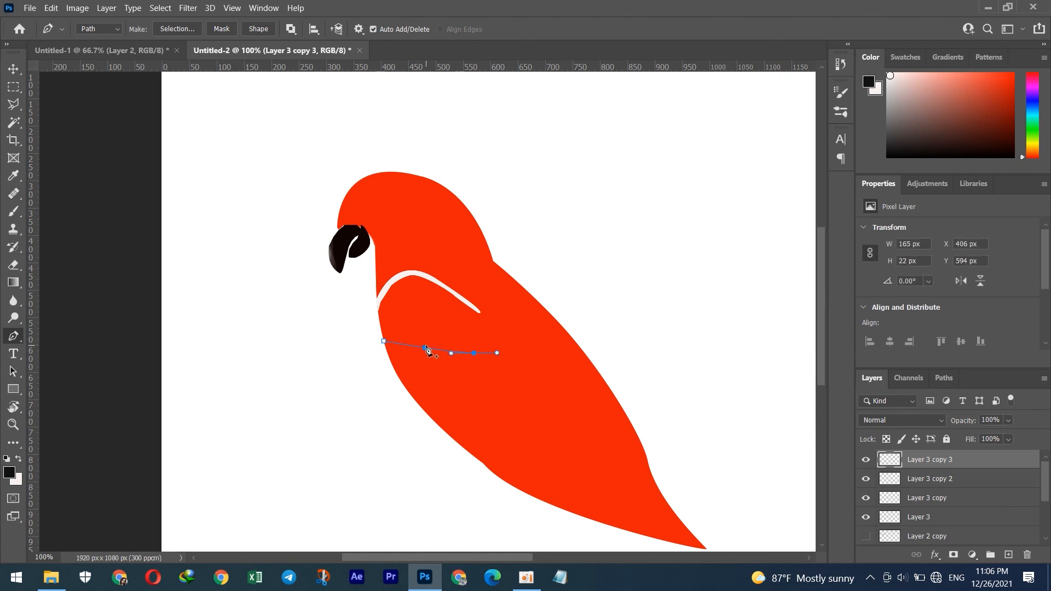
Extend the new path upward toward the back and add and adjust anchor points so it sags in a smooth curve
drag(428, 351, 427, 359)
click(473, 353)
click(500, 338)
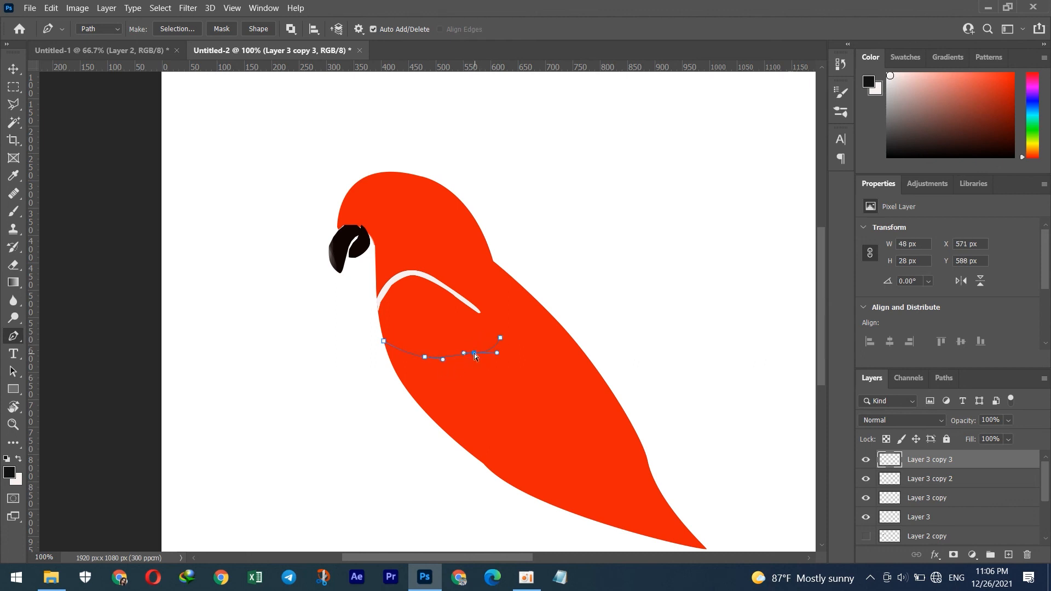
click(455, 359)
drag(472, 353, 474, 355)
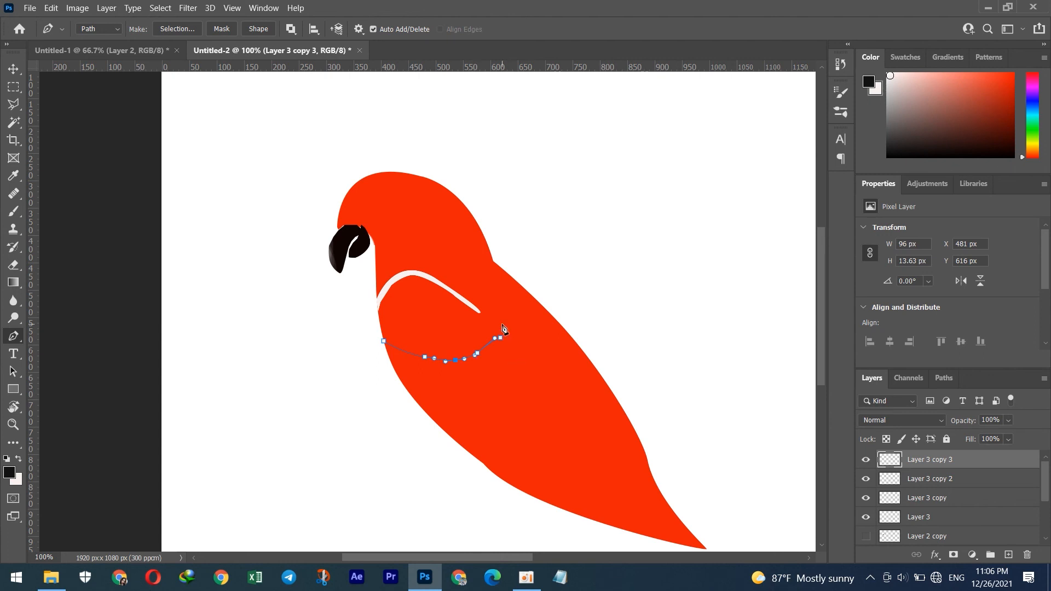